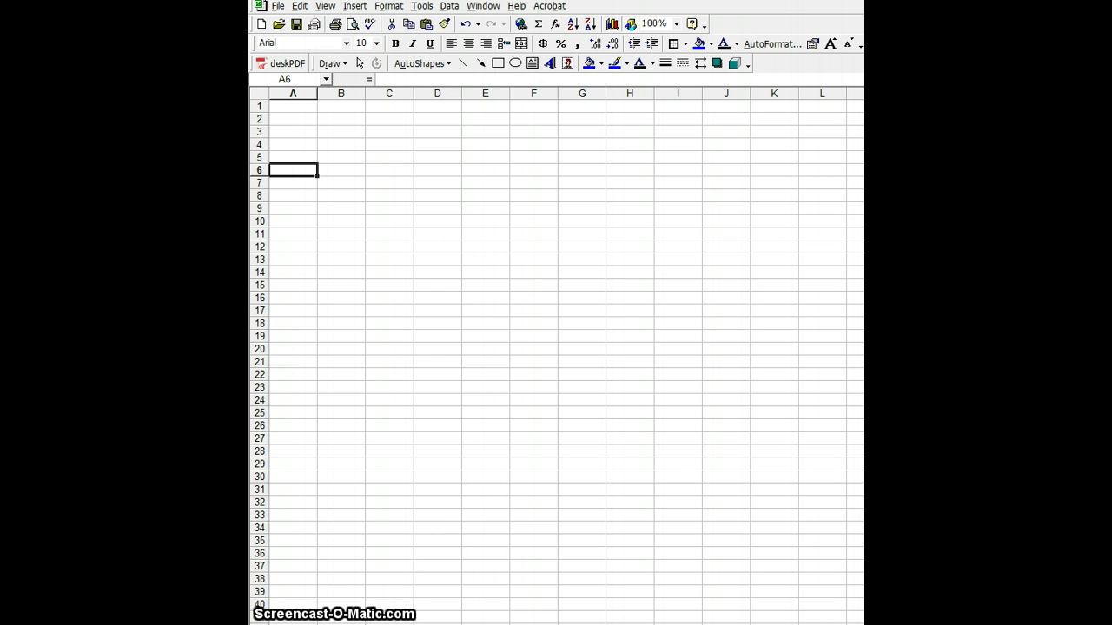
Step: Enter the time 8:00 in cell A6, correcting the stray typed characters
type("8")
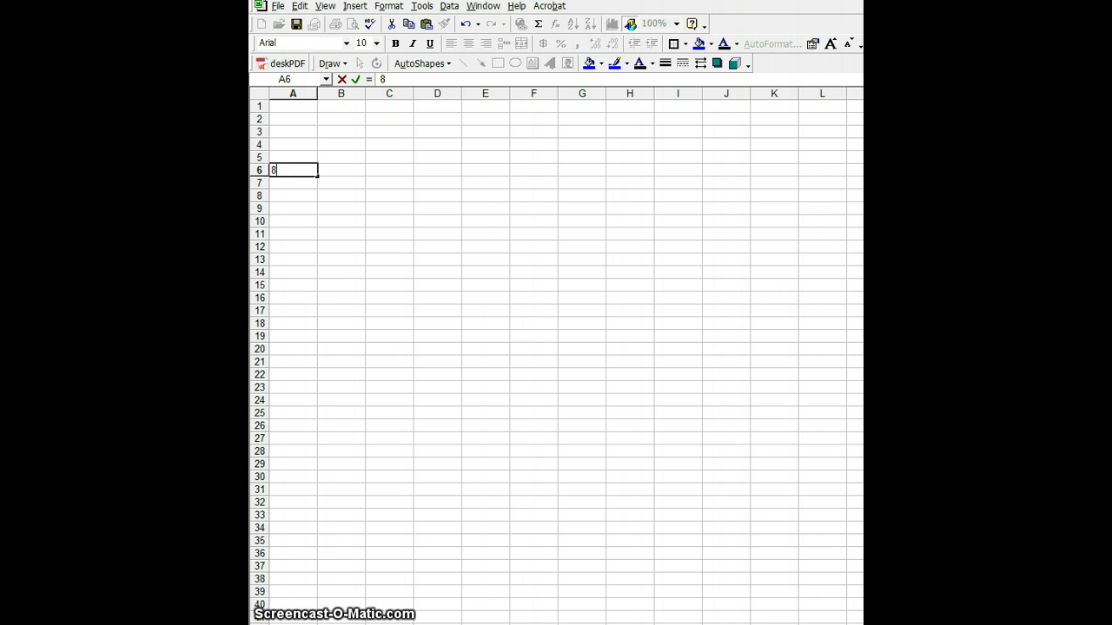
type(":")
key("BackSpace")
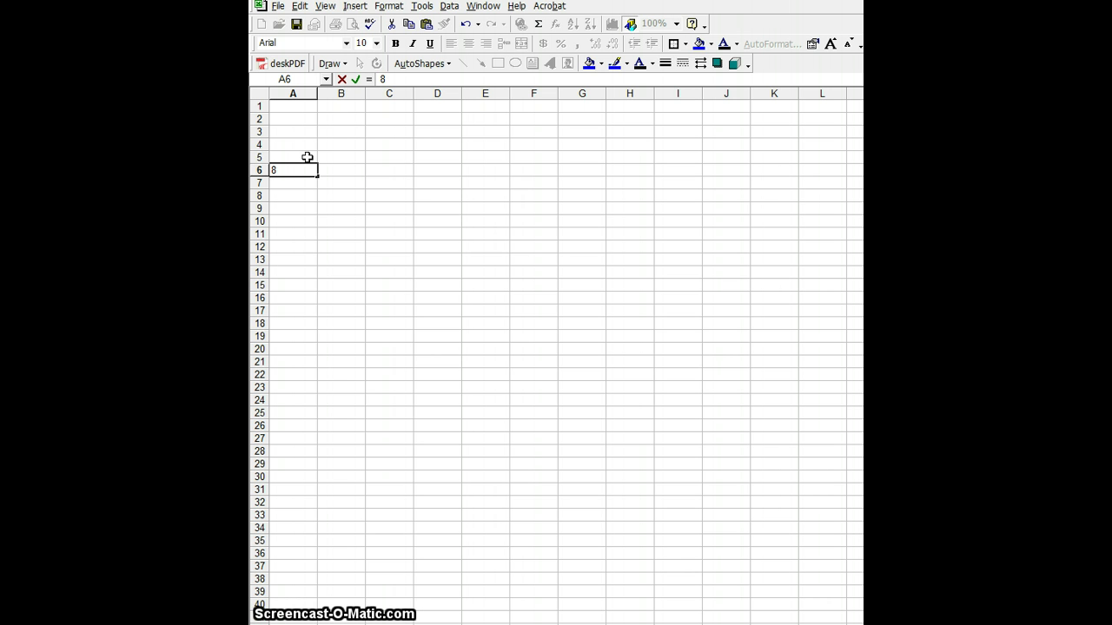
type(";")
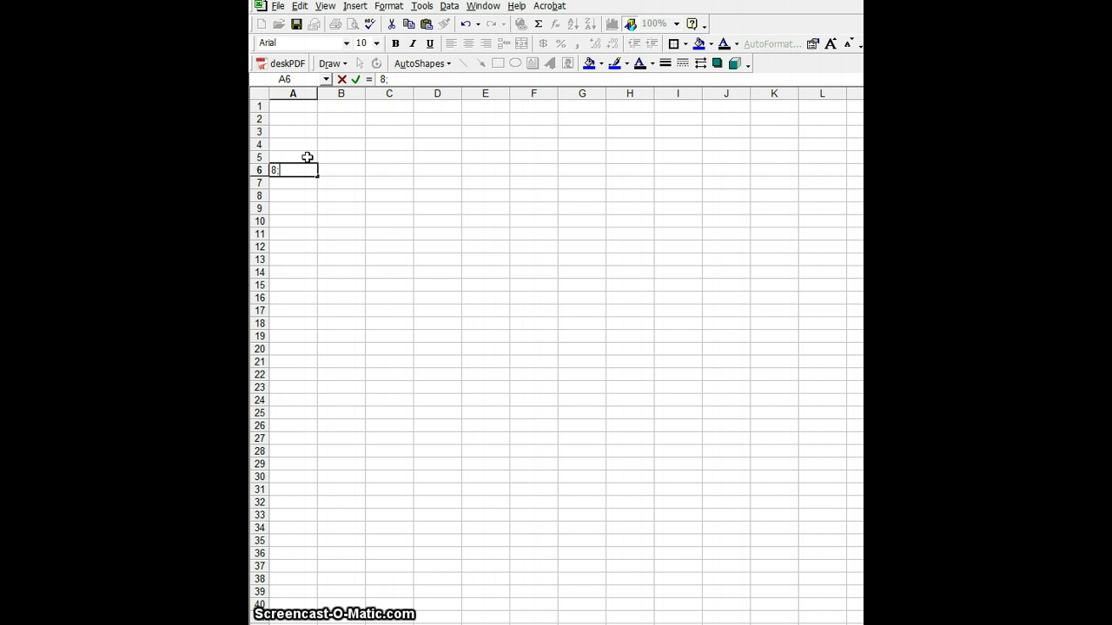
key("BackSpace")
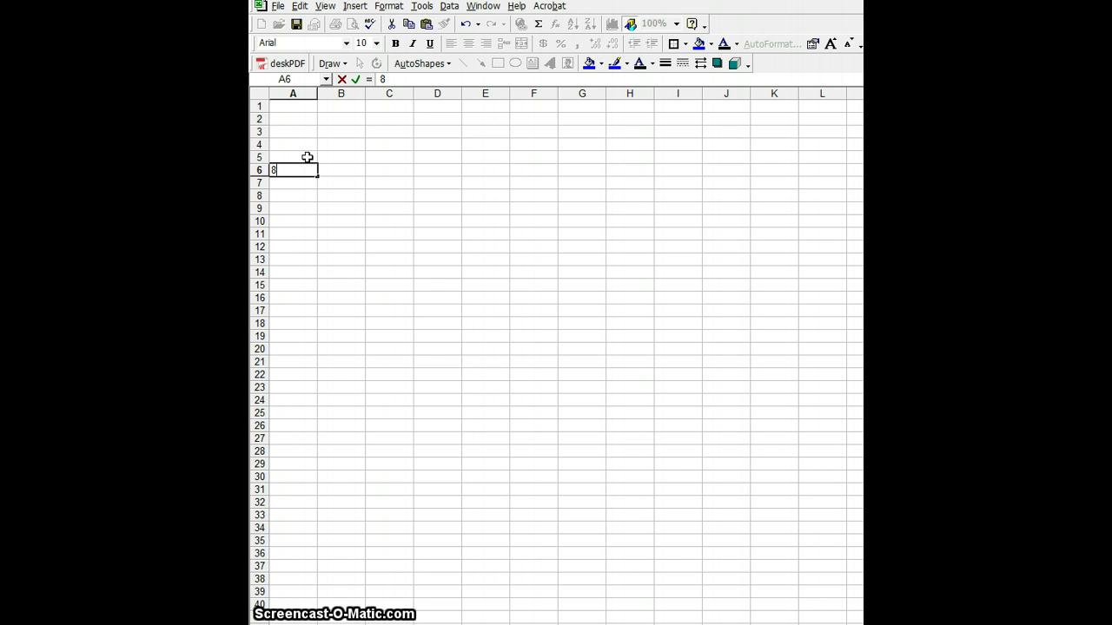
type(":")
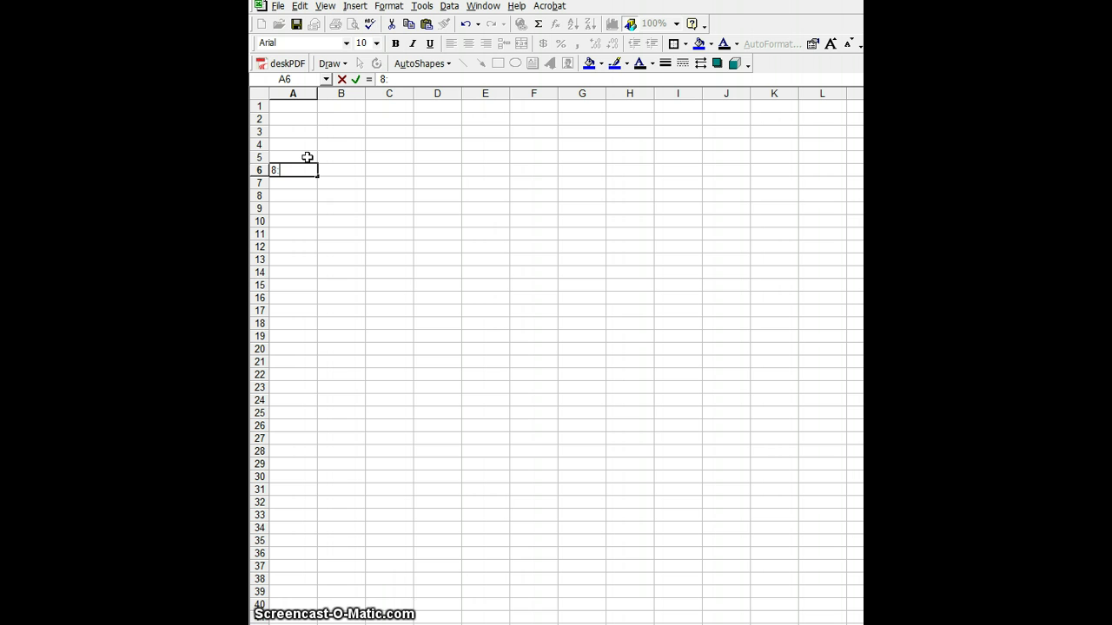
type("00")
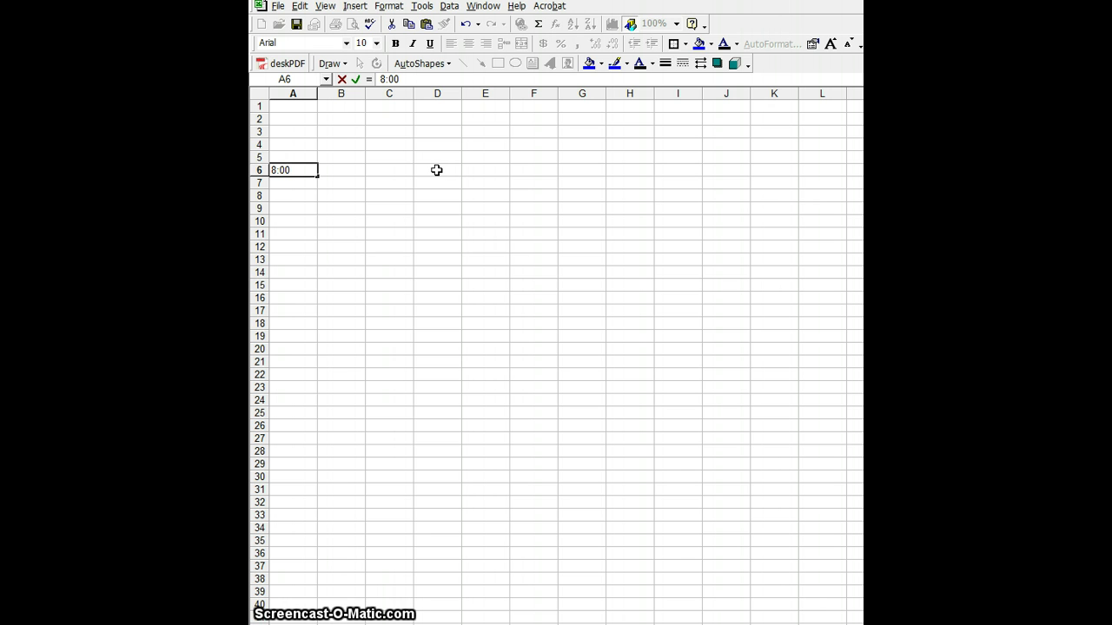
key("Return")
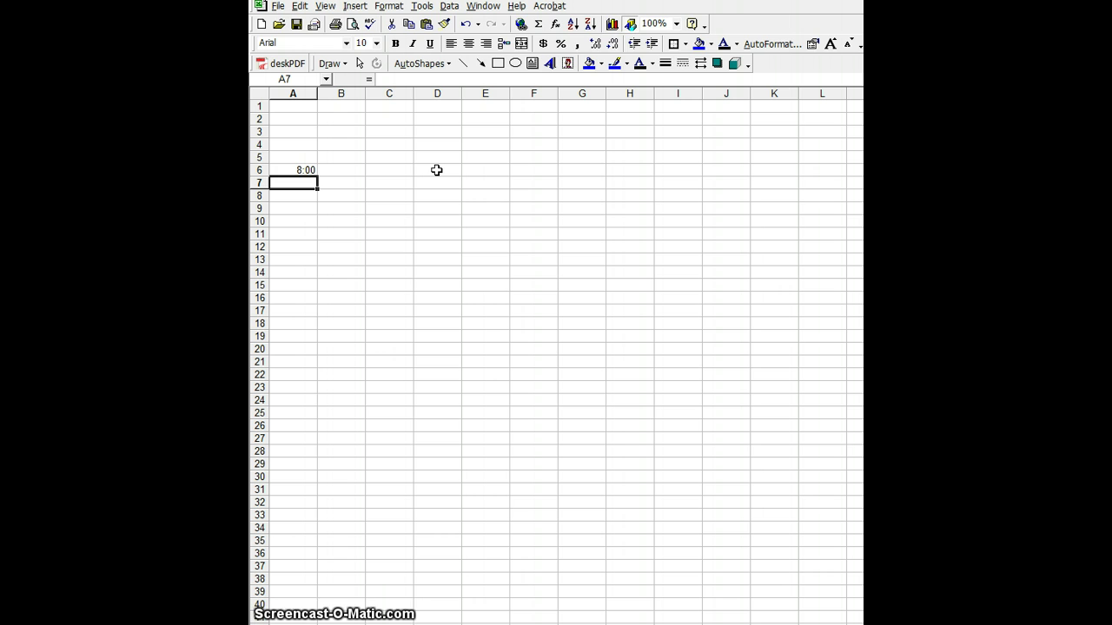
Step: Enter the times 8:10, 8:20 and 8:30 in cells A7, A8 and A9
type("8:")
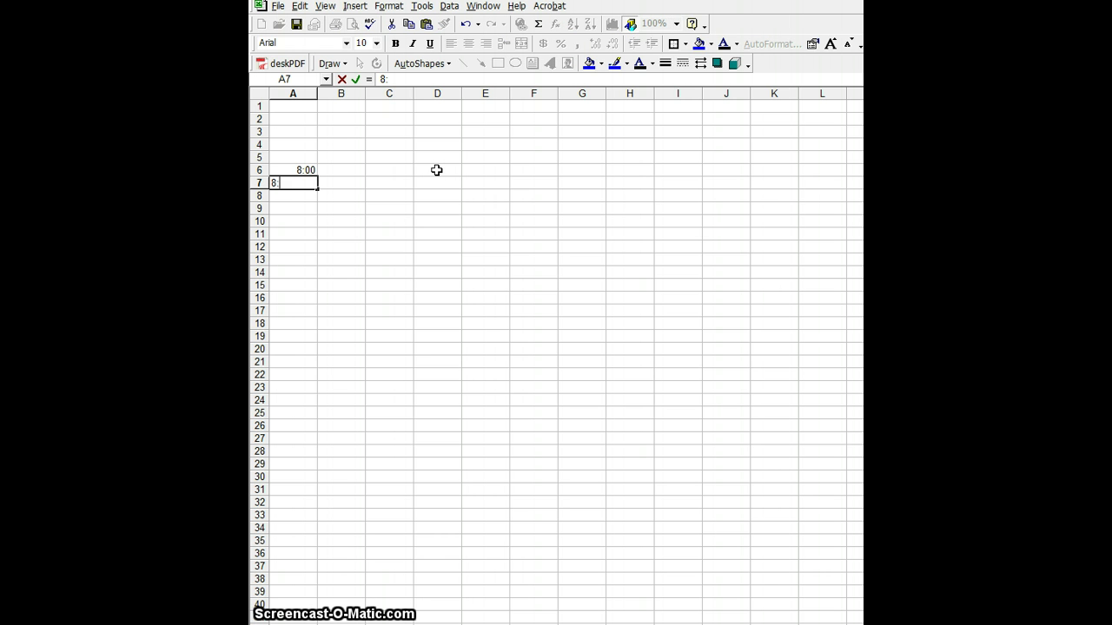
type("10")
left_click(436, 170)
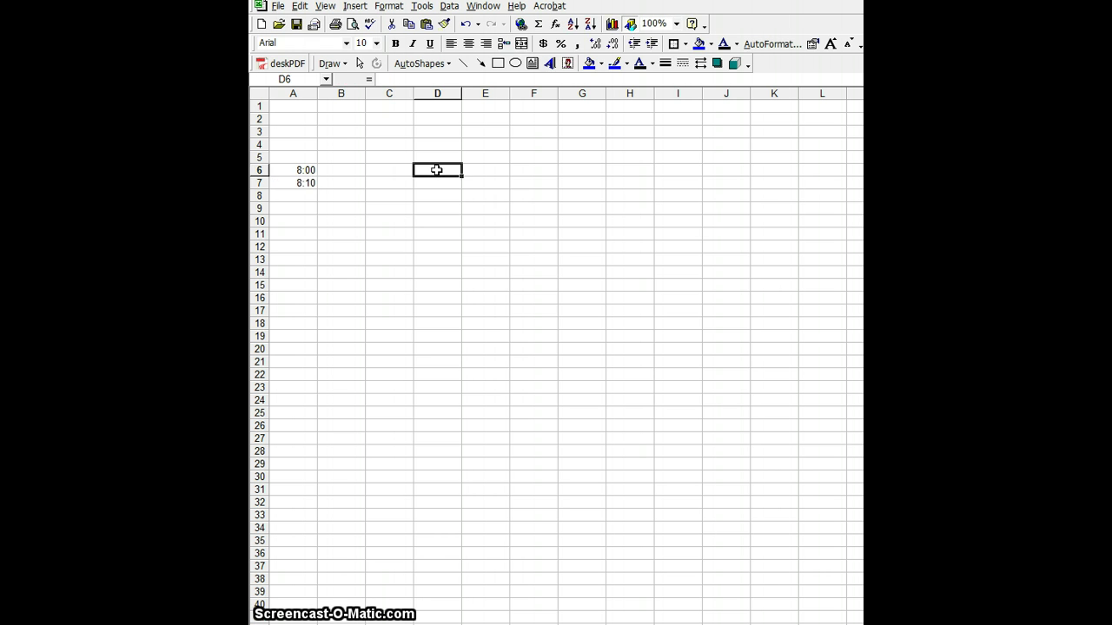
left_click(305, 199)
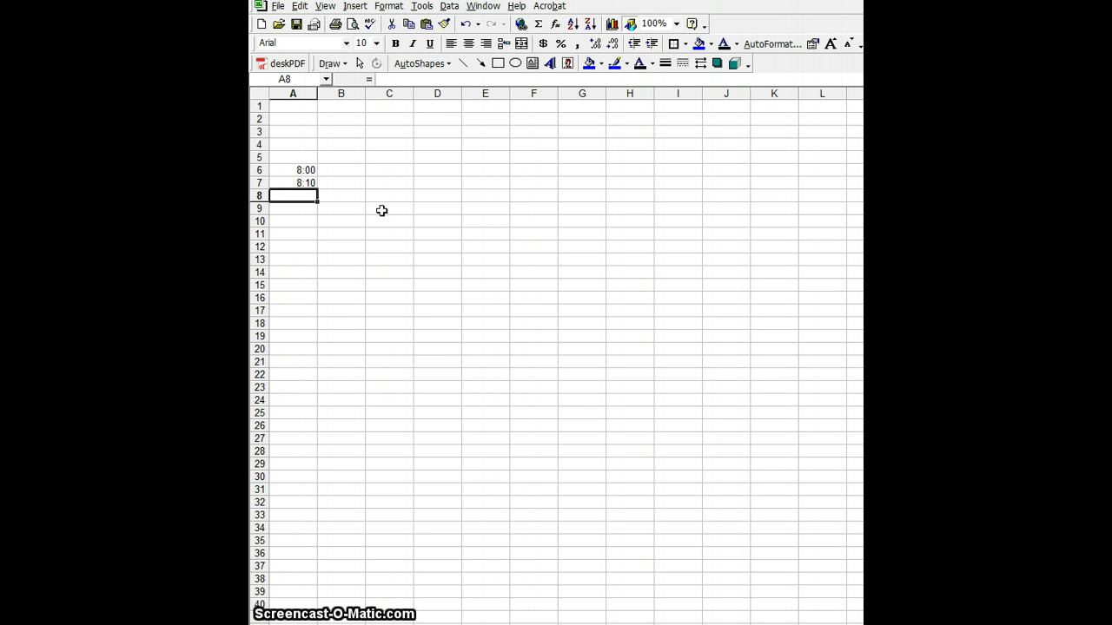
type("8:20")
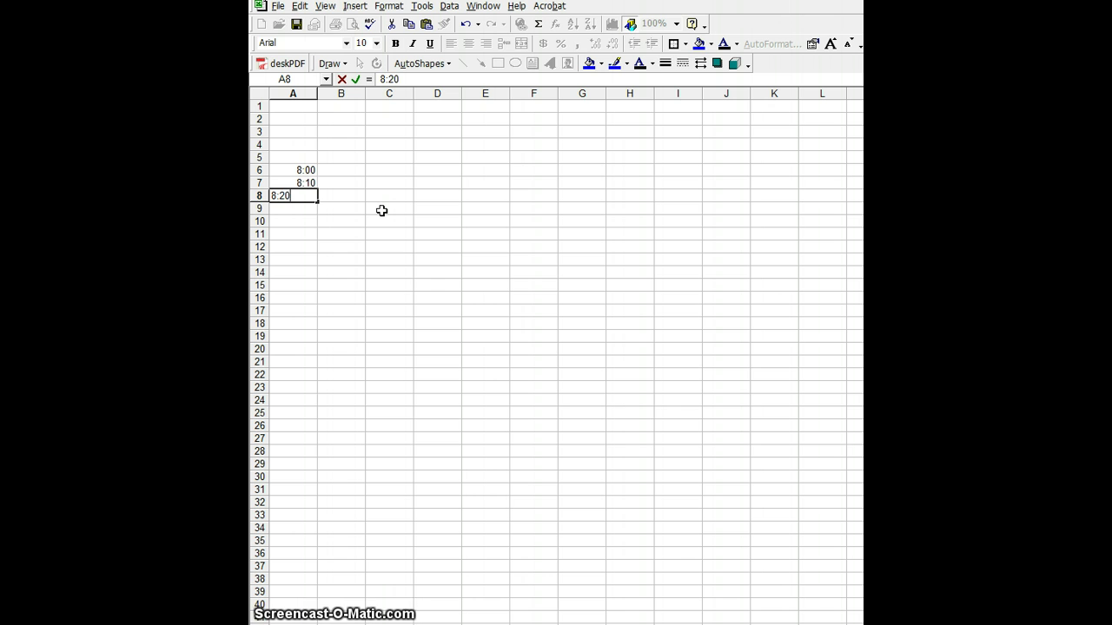
key("Return")
type("8:30")
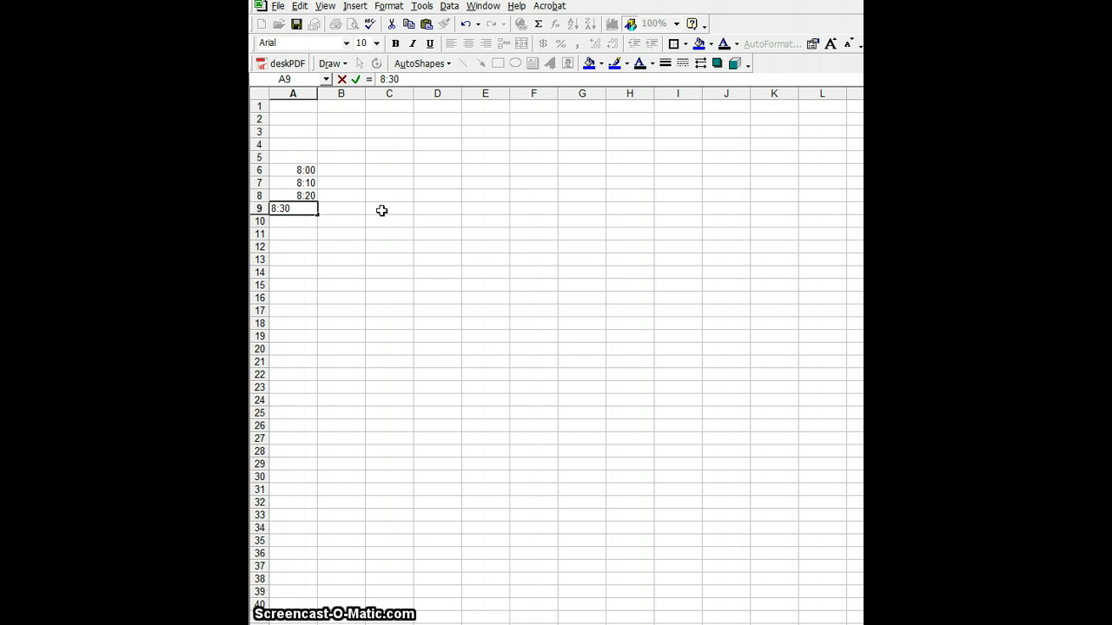
left_click(381, 210)
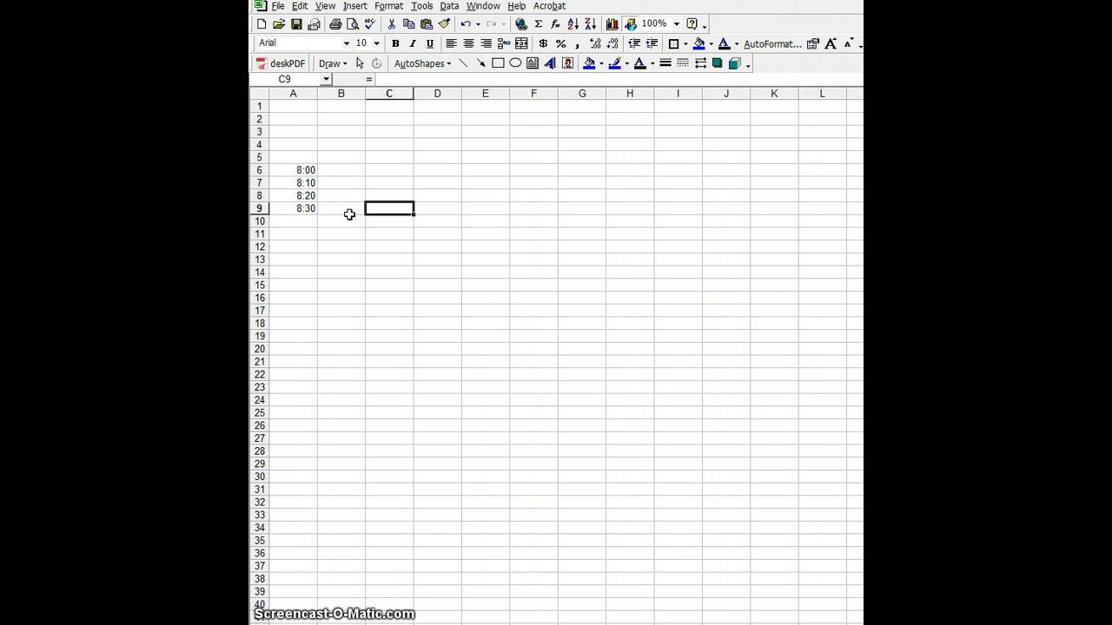
left_click(301, 171)
left_click_drag(301, 171, 304, 210)
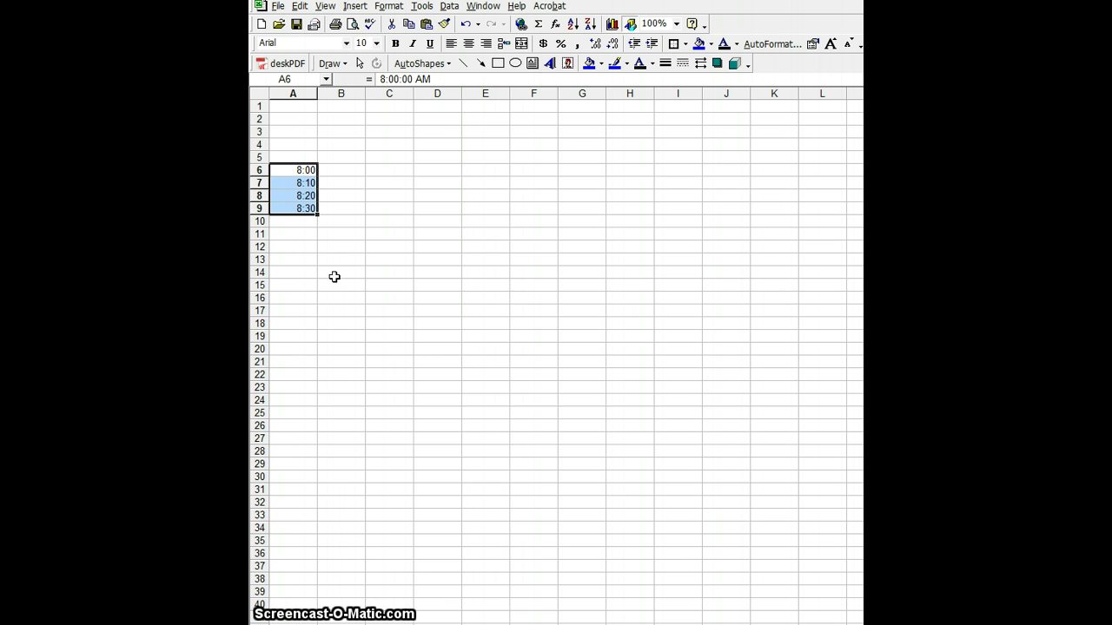
left_click_drag(318, 215, 323, 404)
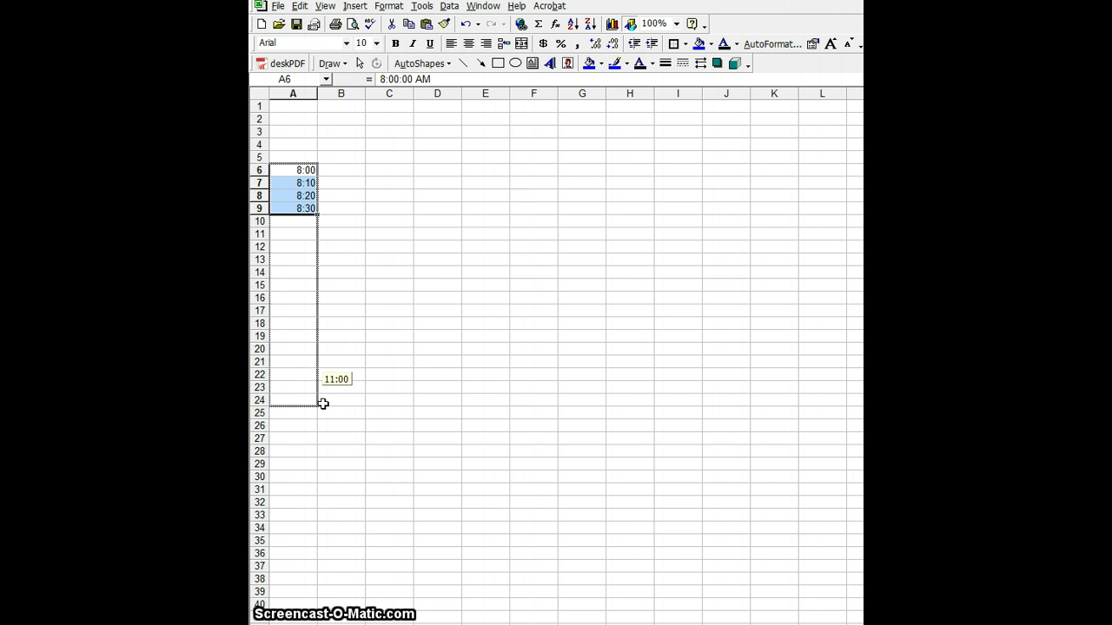
left_click_drag(322, 404, 322, 403)
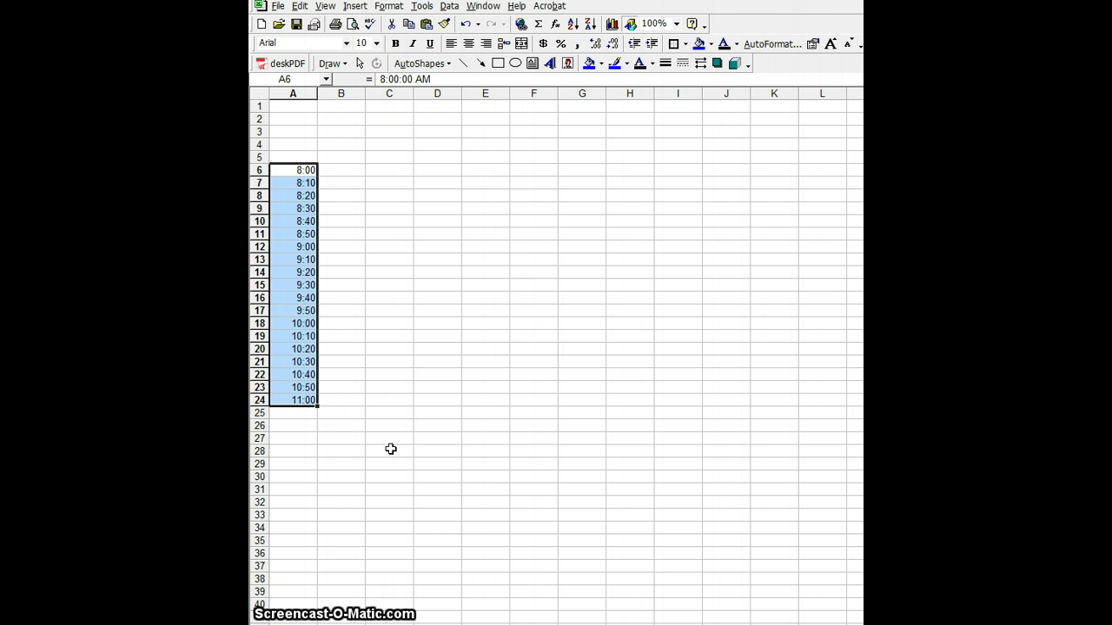
left_click(465, 23)
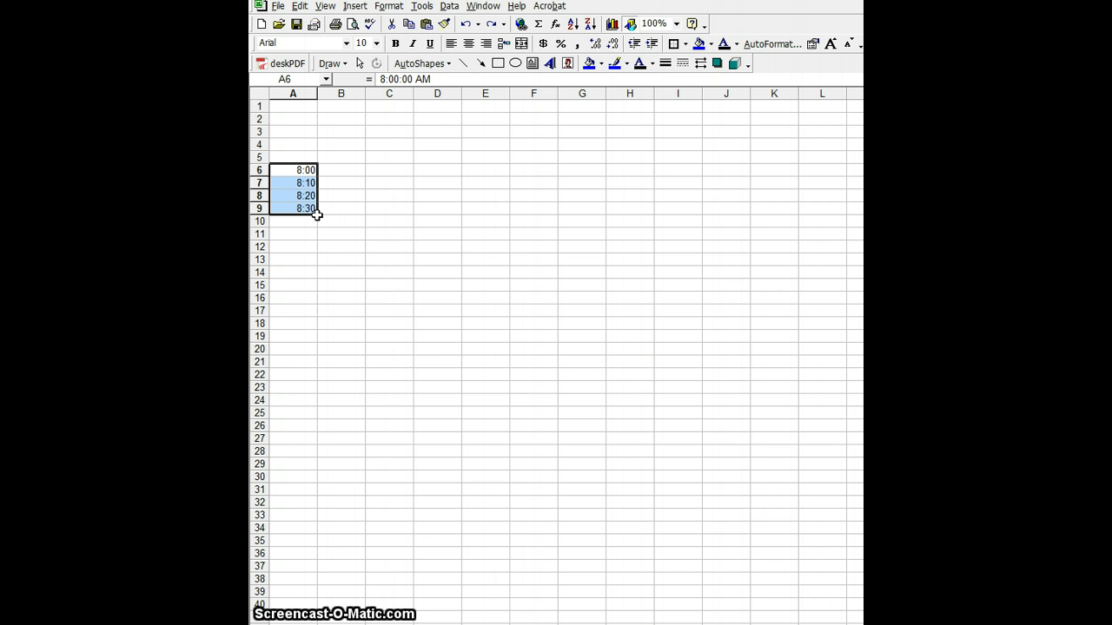
left_click_drag(317, 213, 320, 404)
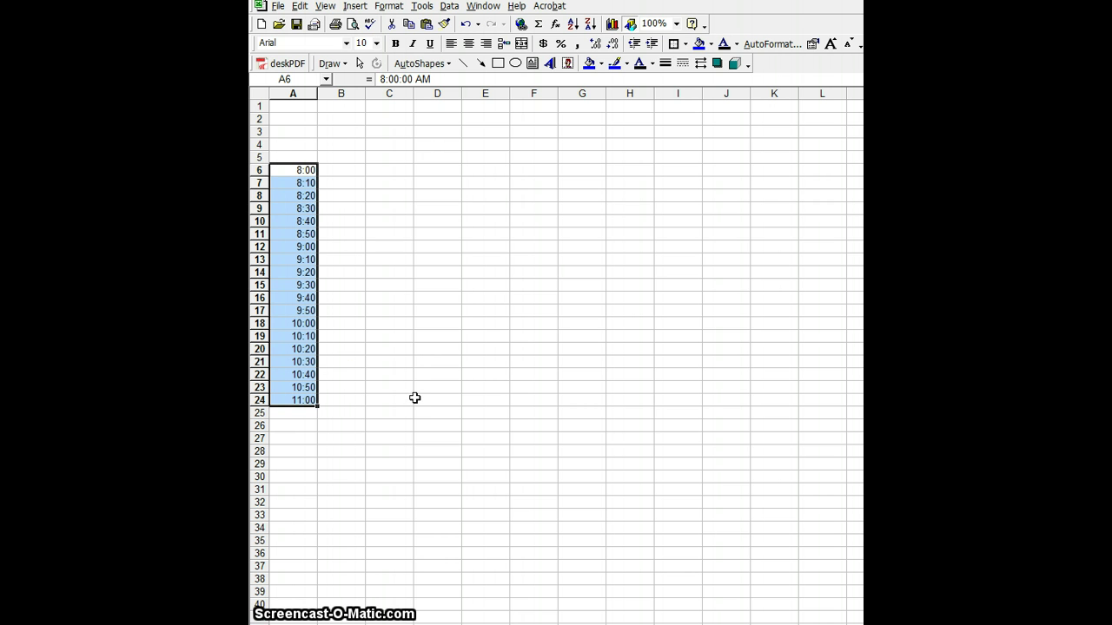
left_click(466, 24)
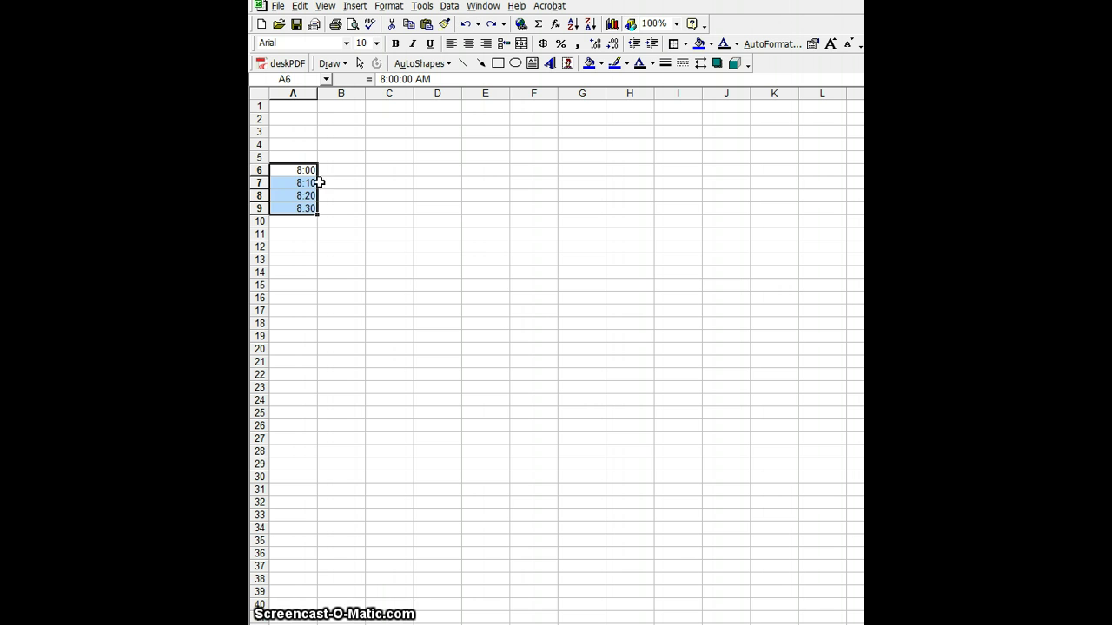
left_click(292, 169)
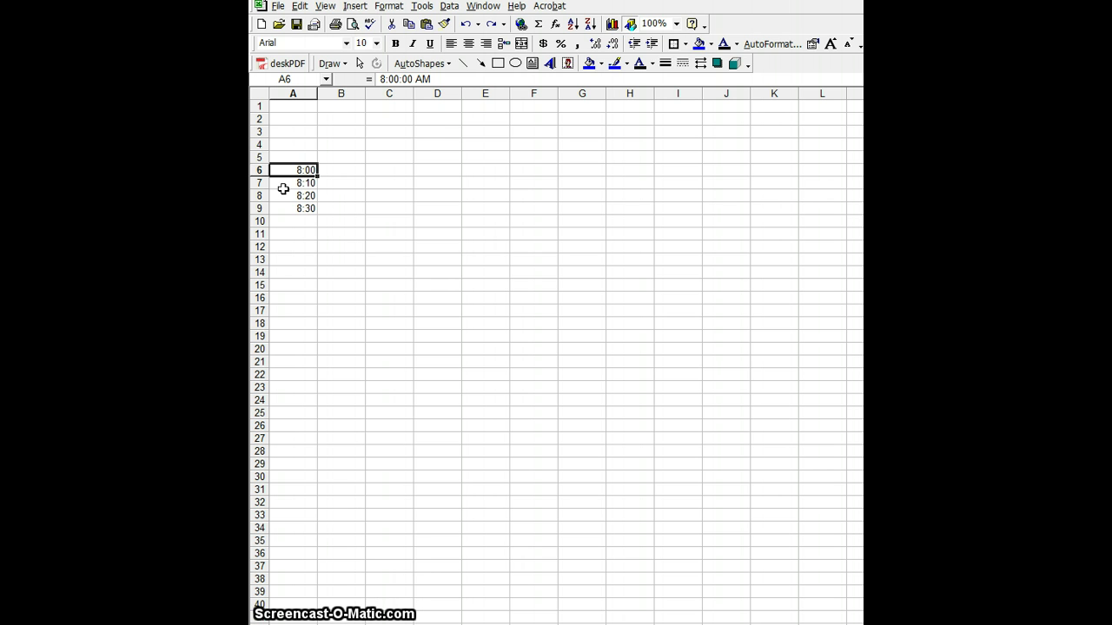
Step: Fill from A6 down to row 19, undo it, and select the 8:00–8:30 times in A6:A9
left_click(282, 209)
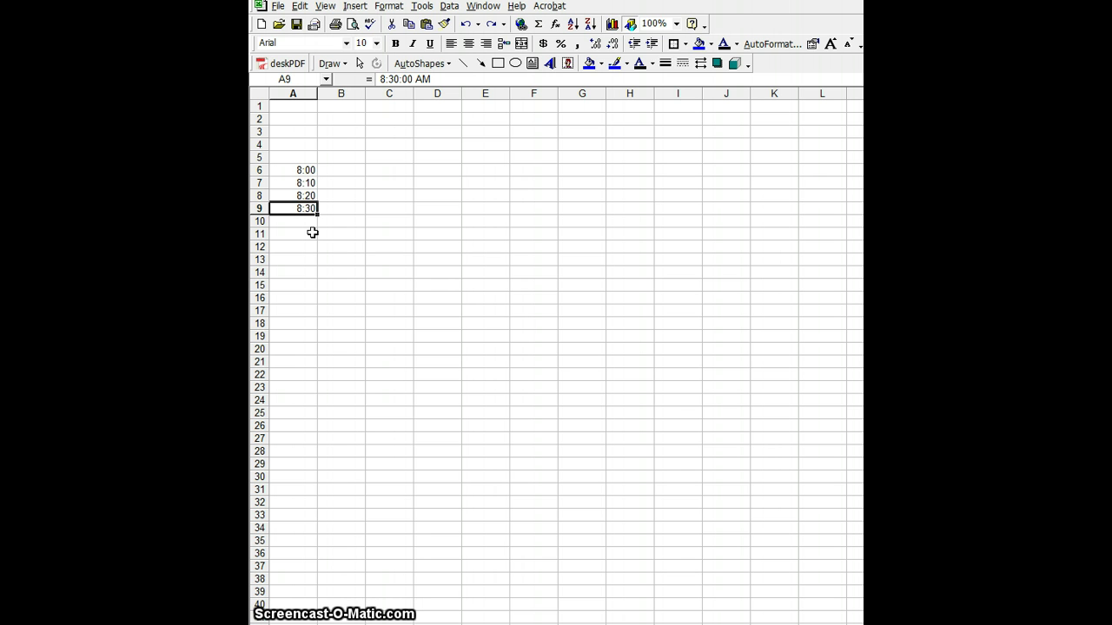
left_click(288, 172)
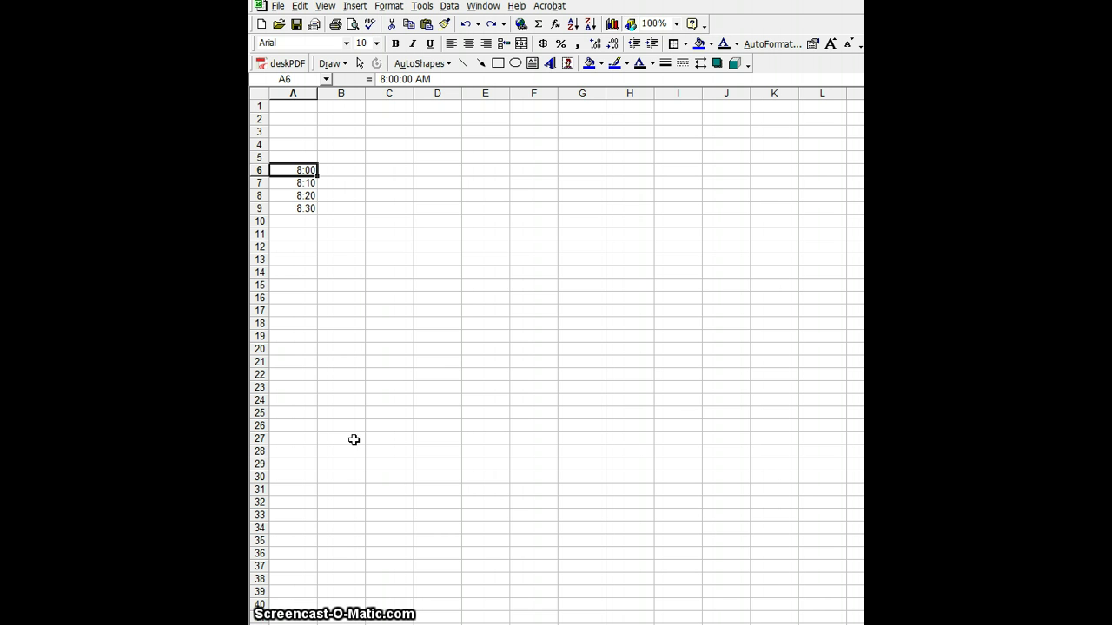
left_click_drag(317, 175, 320, 337)
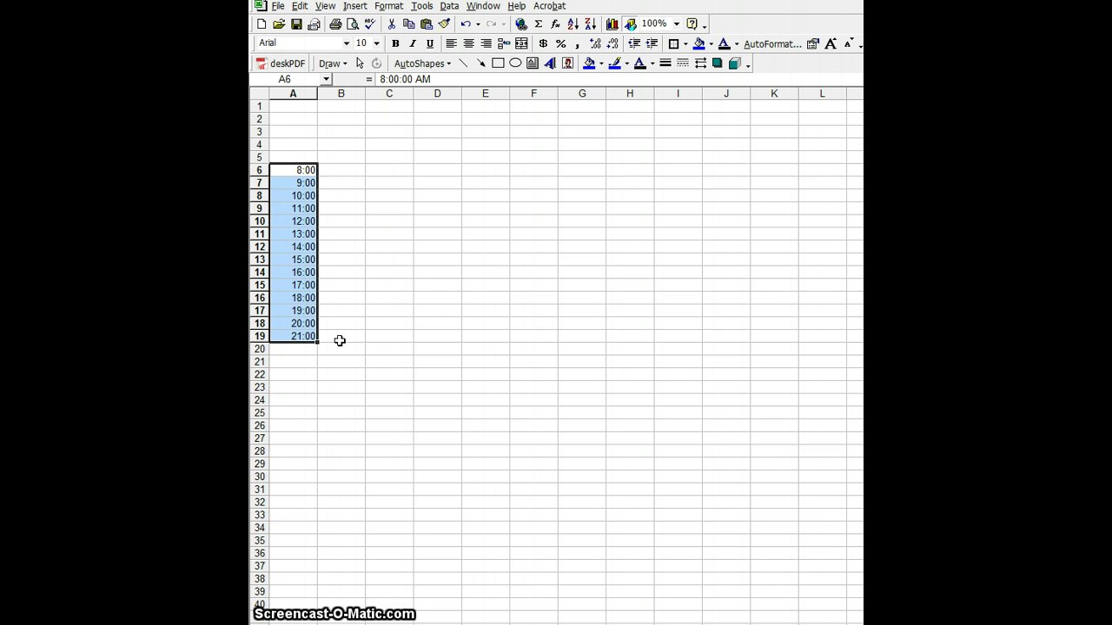
left_click(466, 24)
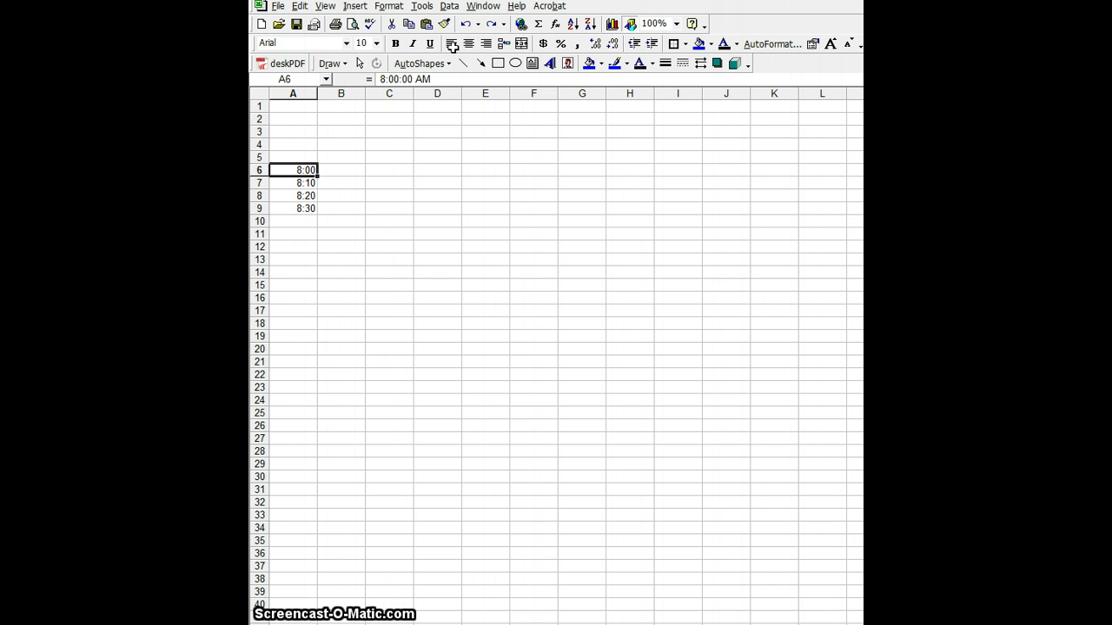
left_click_drag(291, 170, 323, 400)
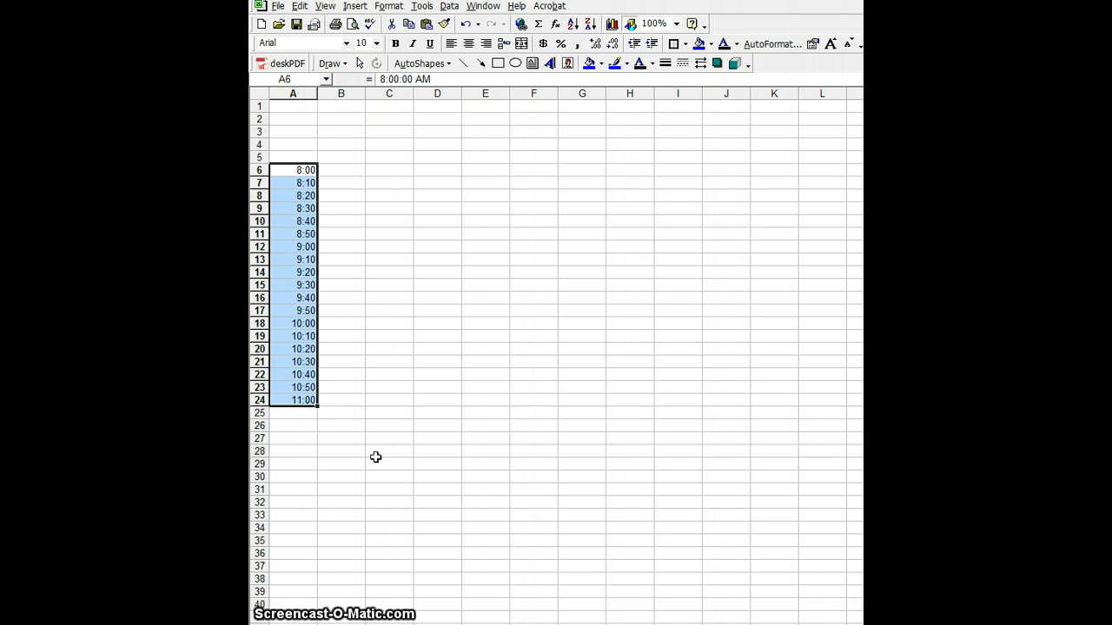
Step: Type the months Jan, Feb and Mar into cells C6, C7 and C8
left_click(391, 171)
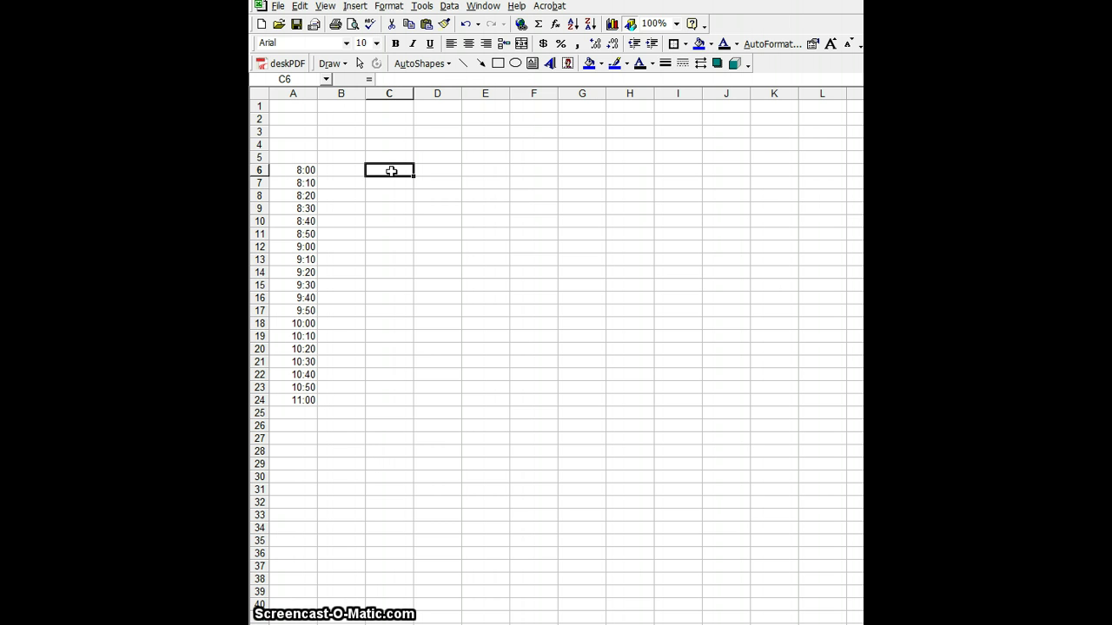
type("Jan")
key("Return")
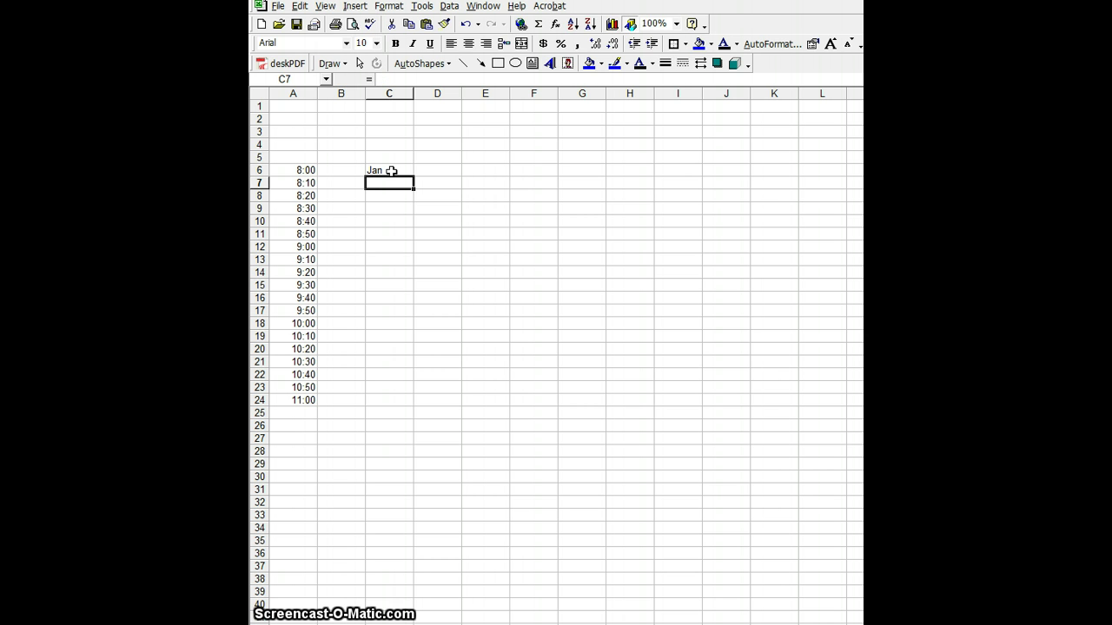
type("Feb")
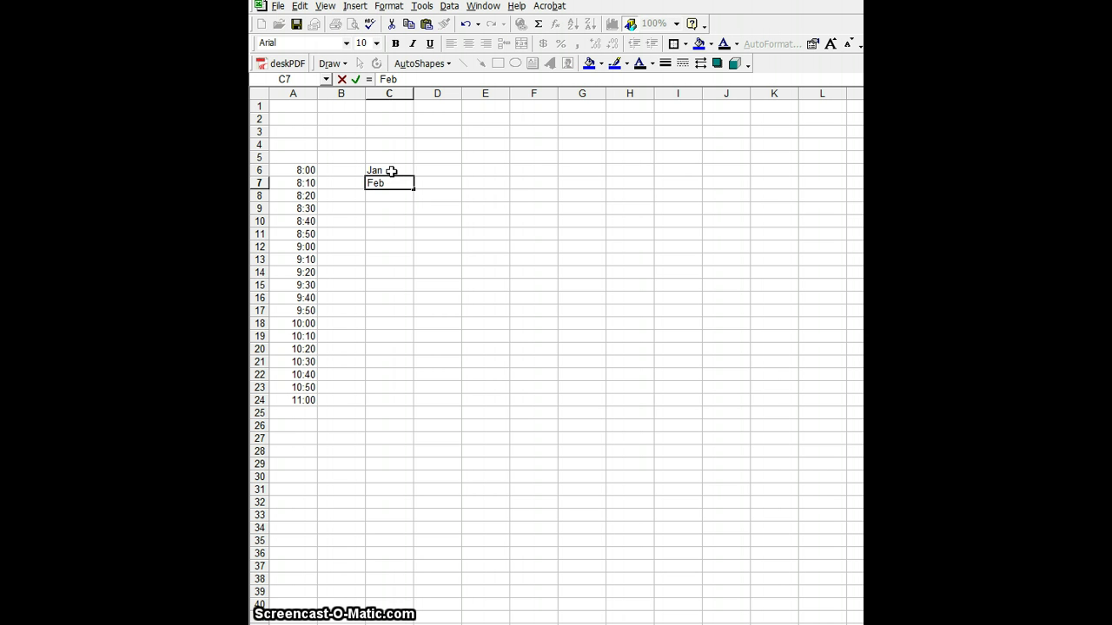
key("Return")
type("Mar")
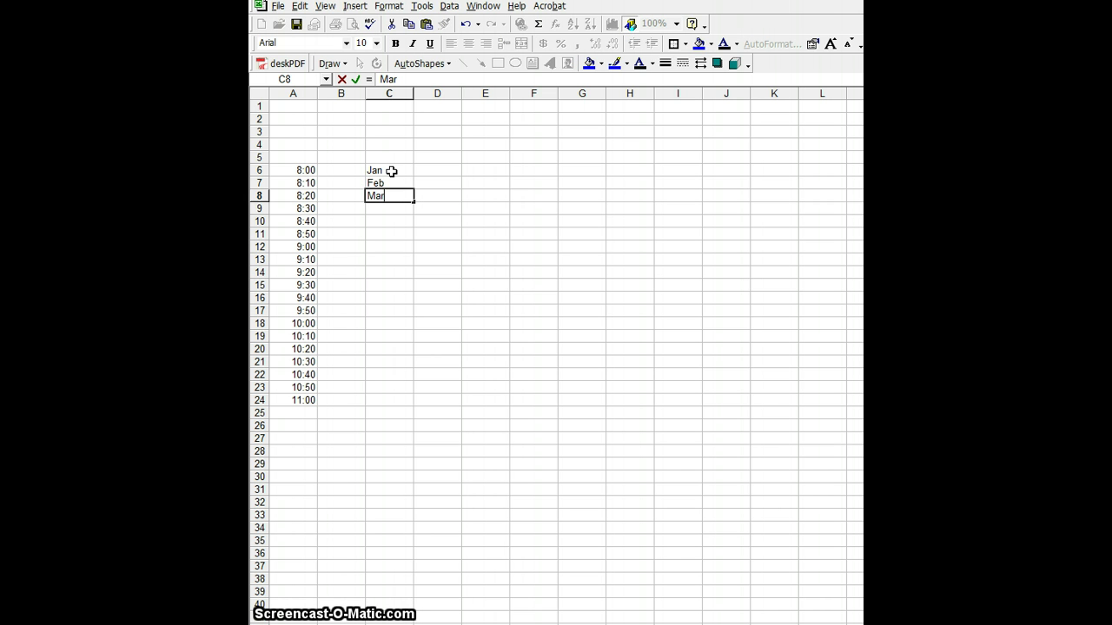
left_click(391, 171)
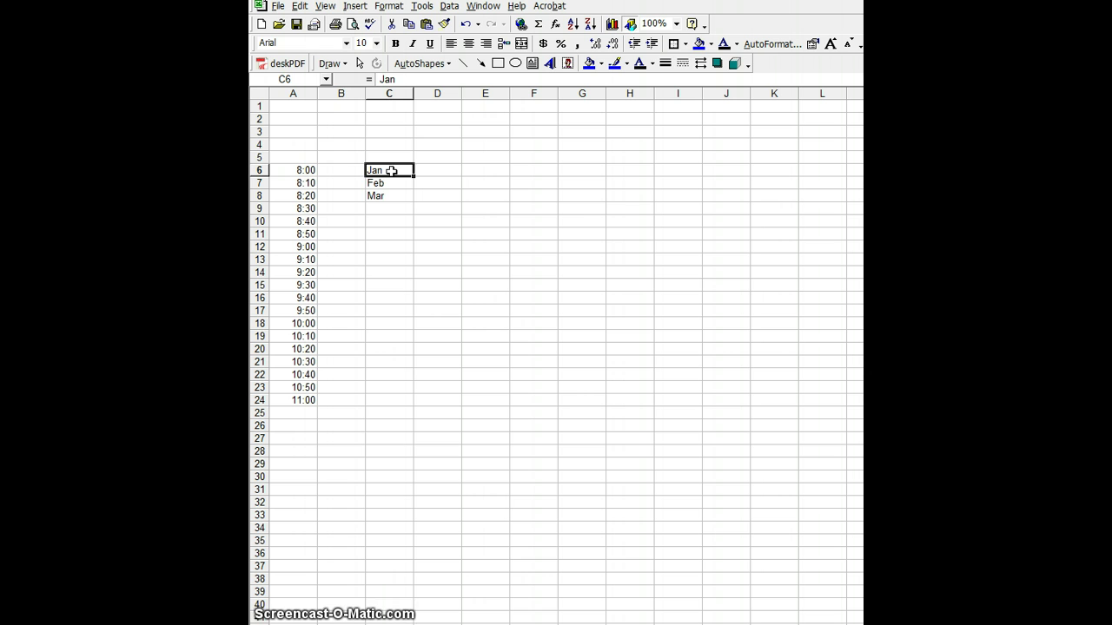
left_click(391, 183)
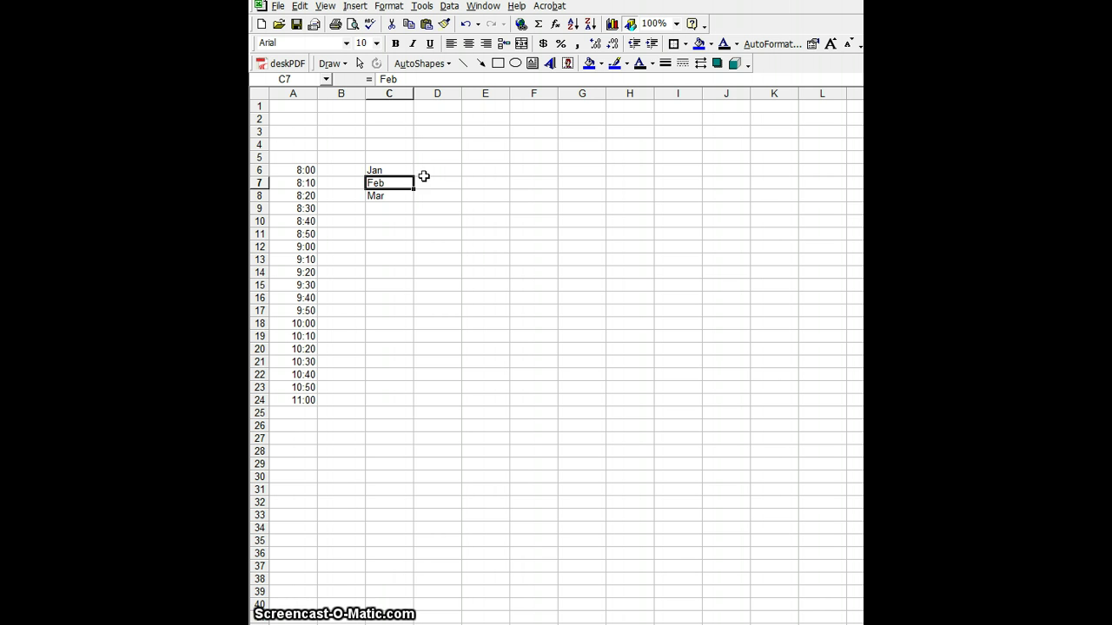
Step: Fill C6:C8 to row 17, undo, then fill from Jan alone for Jan–Dec in C6:C17
left_click_drag(398, 171, 397, 195)
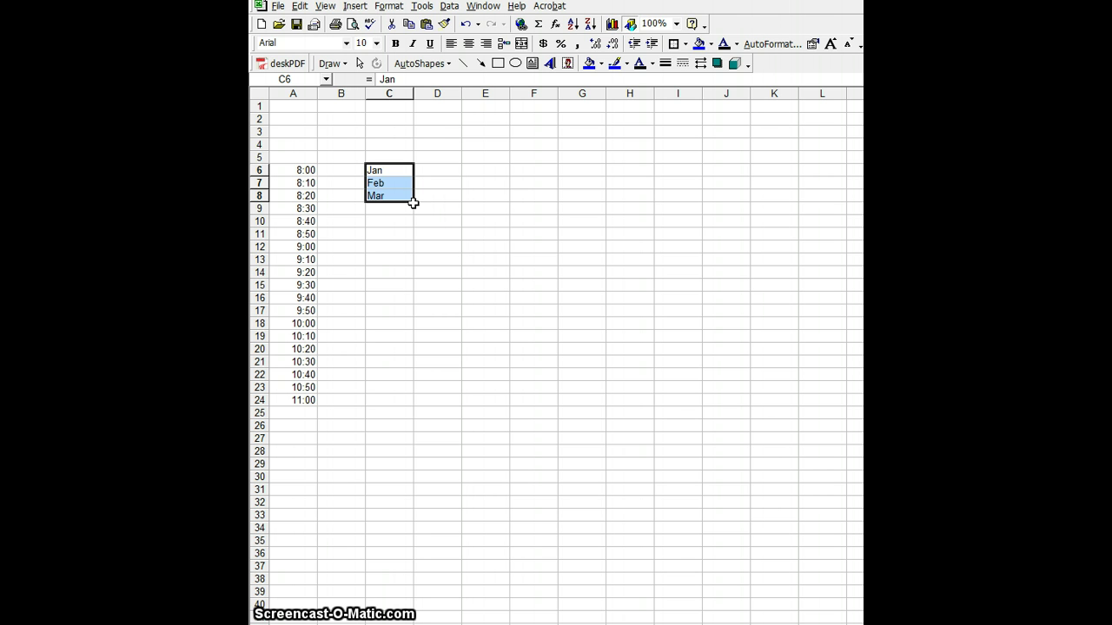
left_click_drag(413, 201, 416, 314)
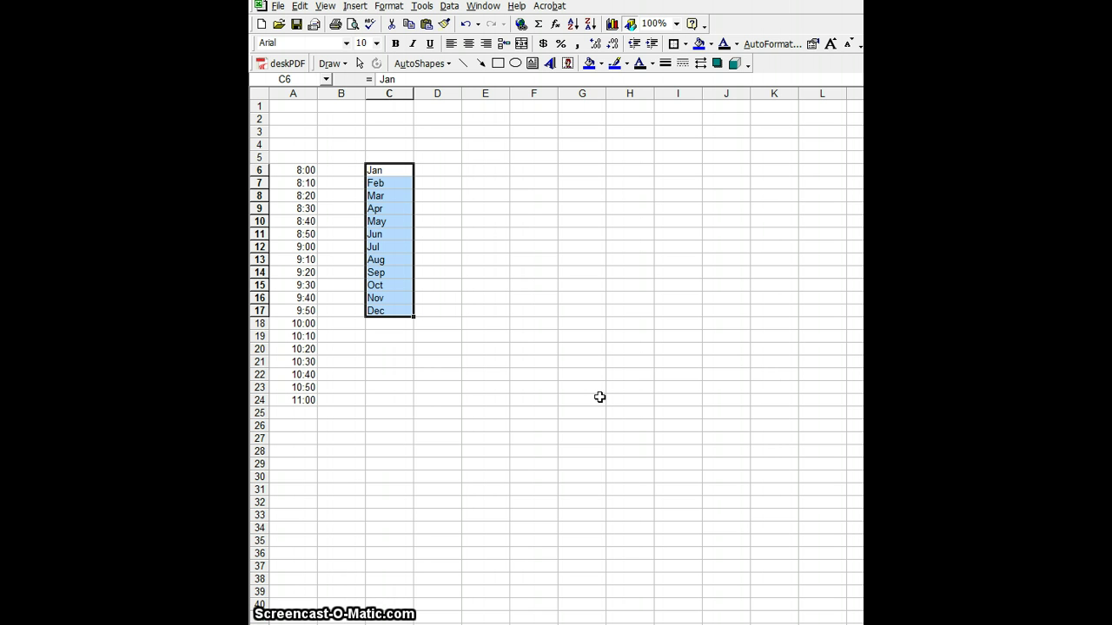
left_click(466, 24)
left_click(391, 170)
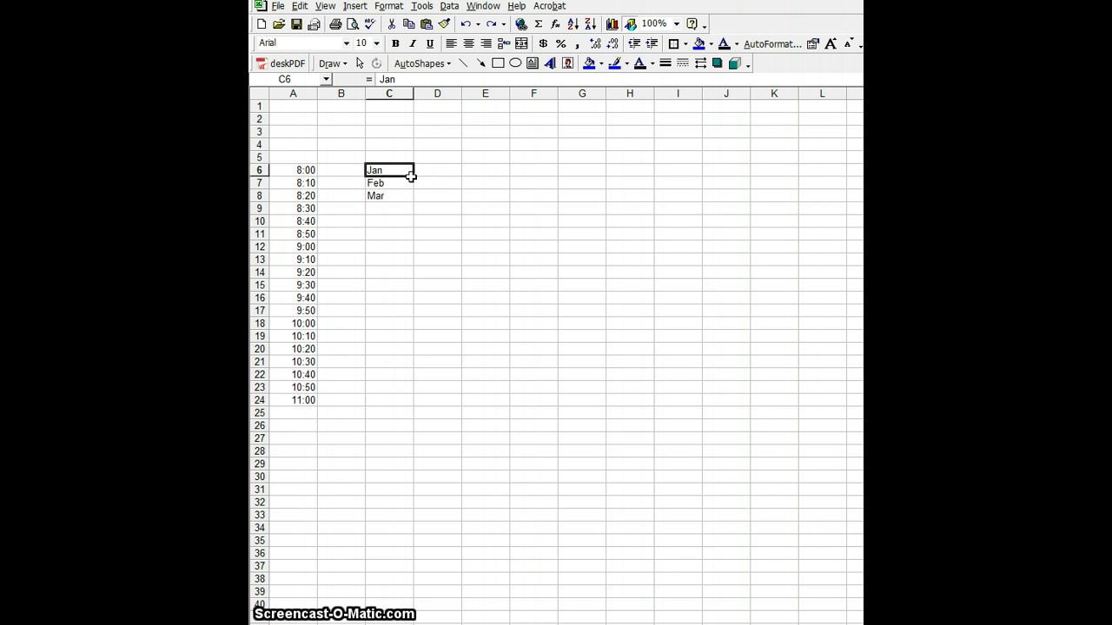
left_click_drag(411, 177, 411, 314)
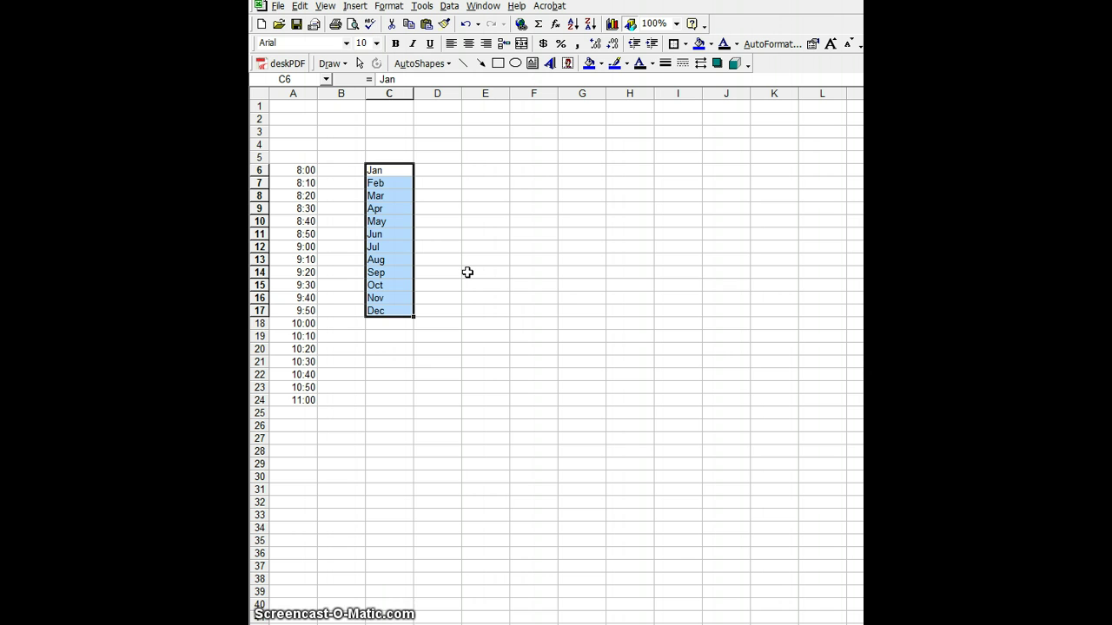
Step: Enter Sun, Mon and Tue in E6:E8 and extend the weekdays down to E19
left_click(488, 172)
type("Sun")
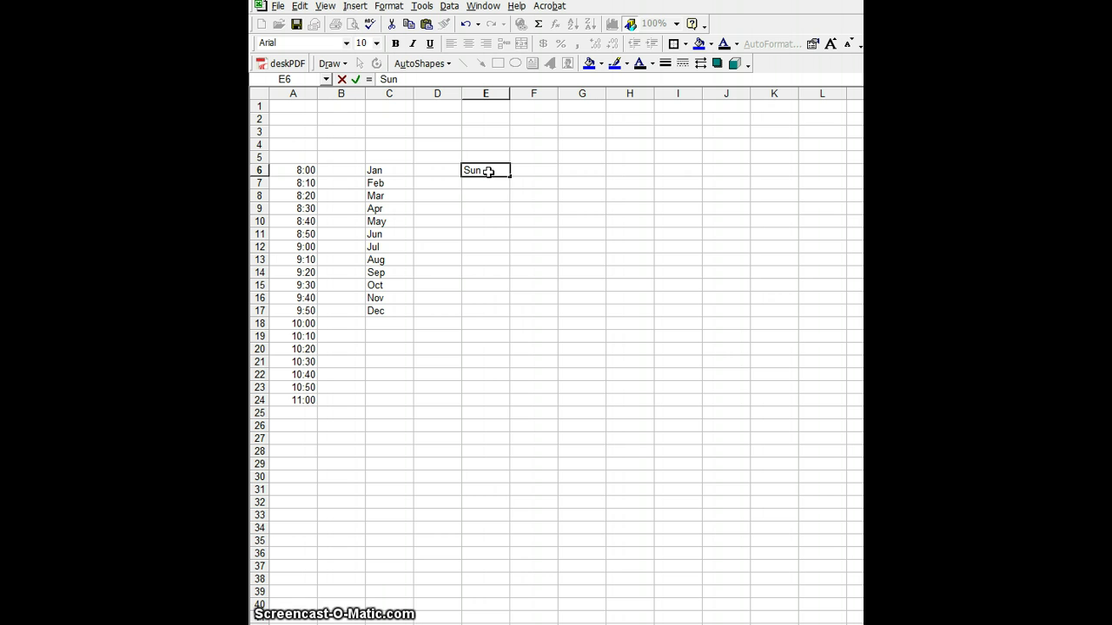
key("Return")
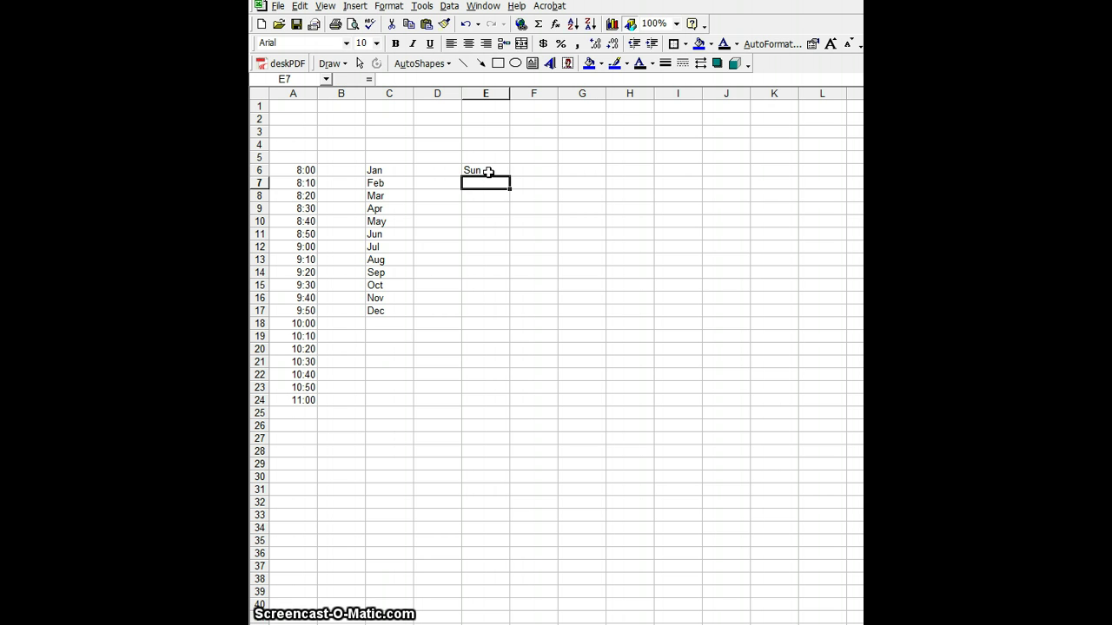
type("Mon")
key("Return")
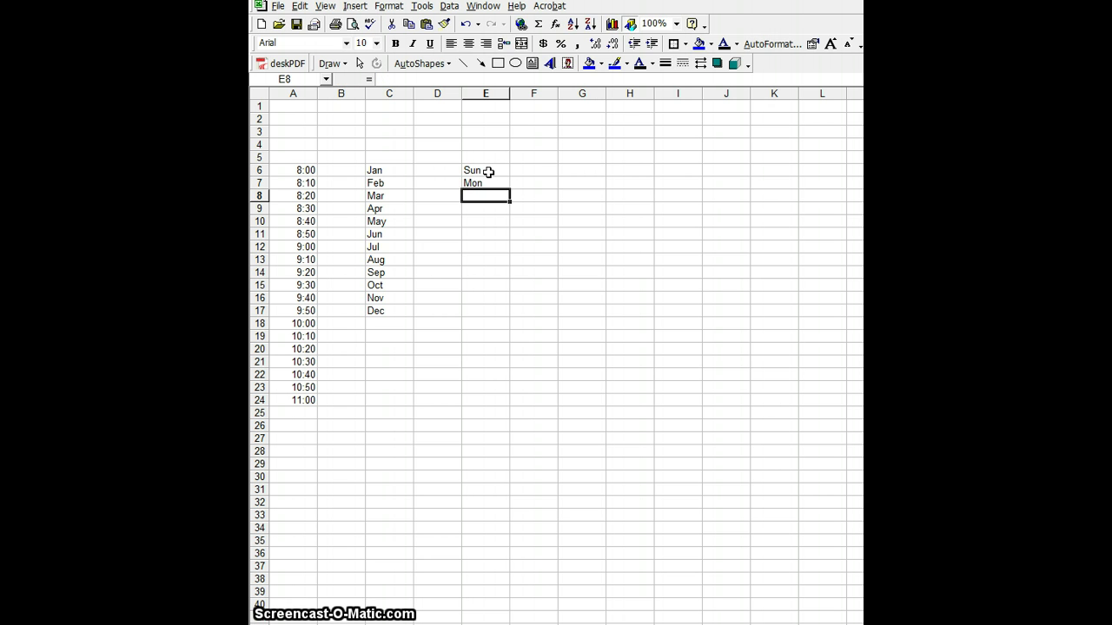
type("Tue")
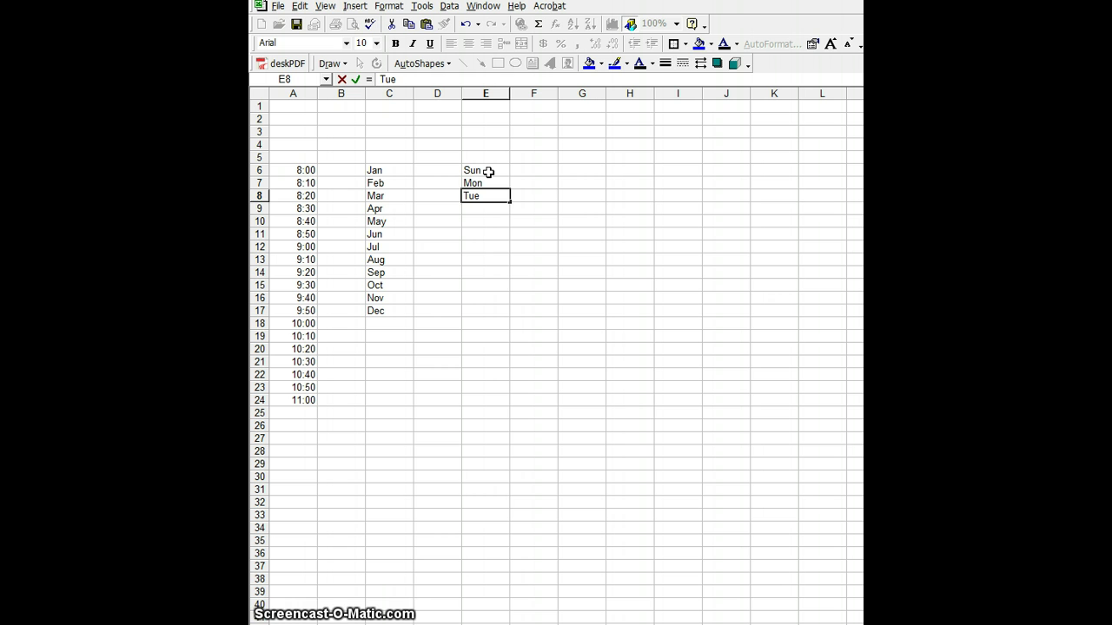
left_click_drag(488, 172, 507, 339)
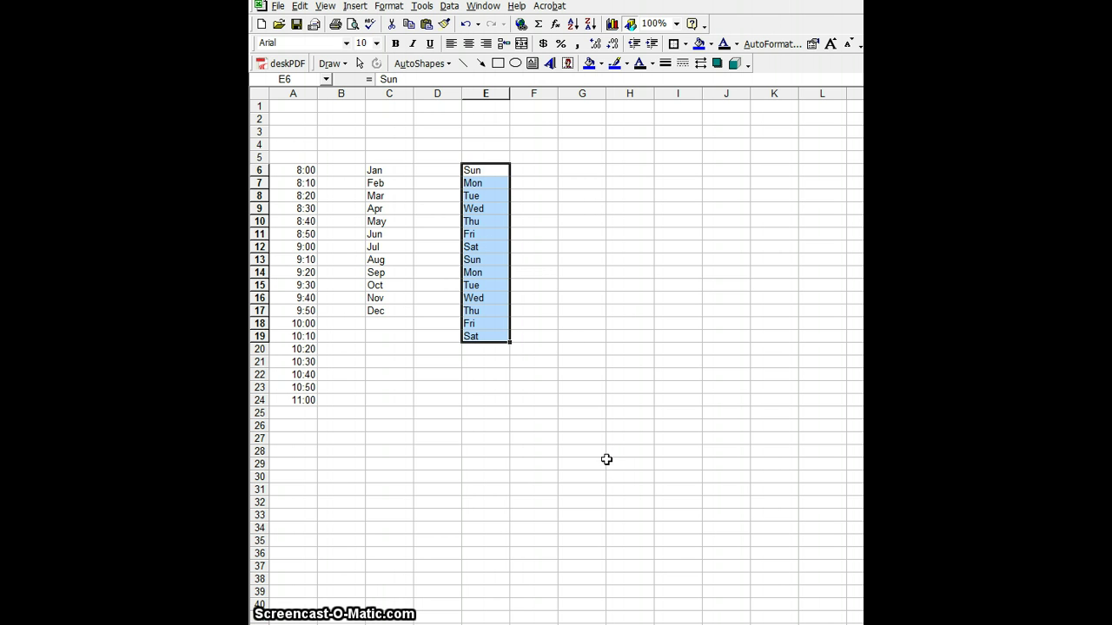
left_click(596, 172)
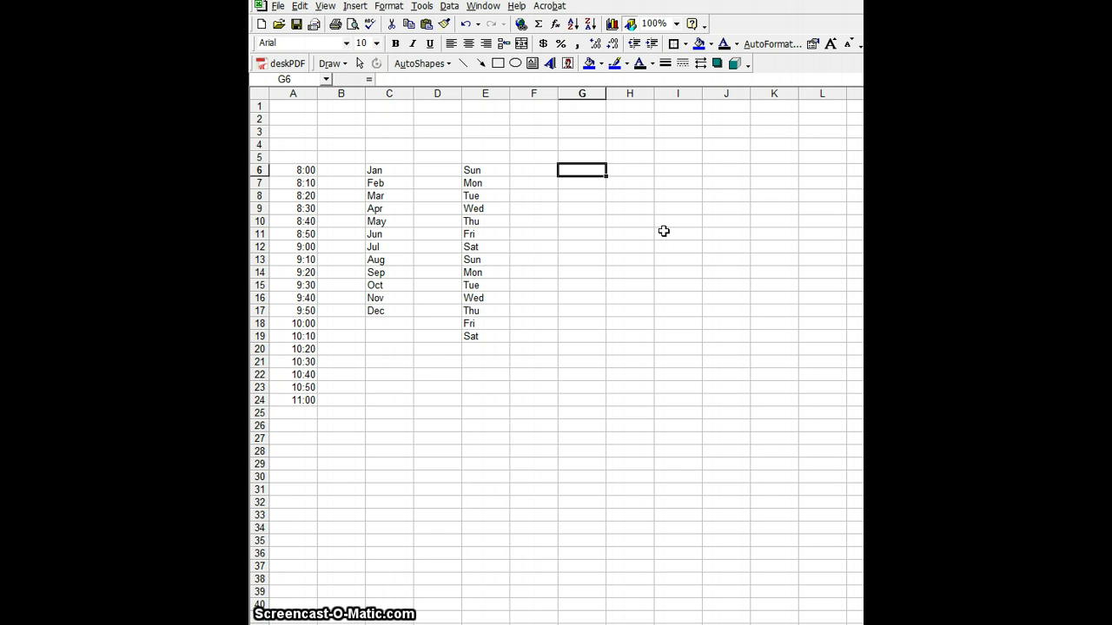
Step: Enter Trash, Mow and Dishes in G6:G8 and repeat them down to G29
type("Trash")
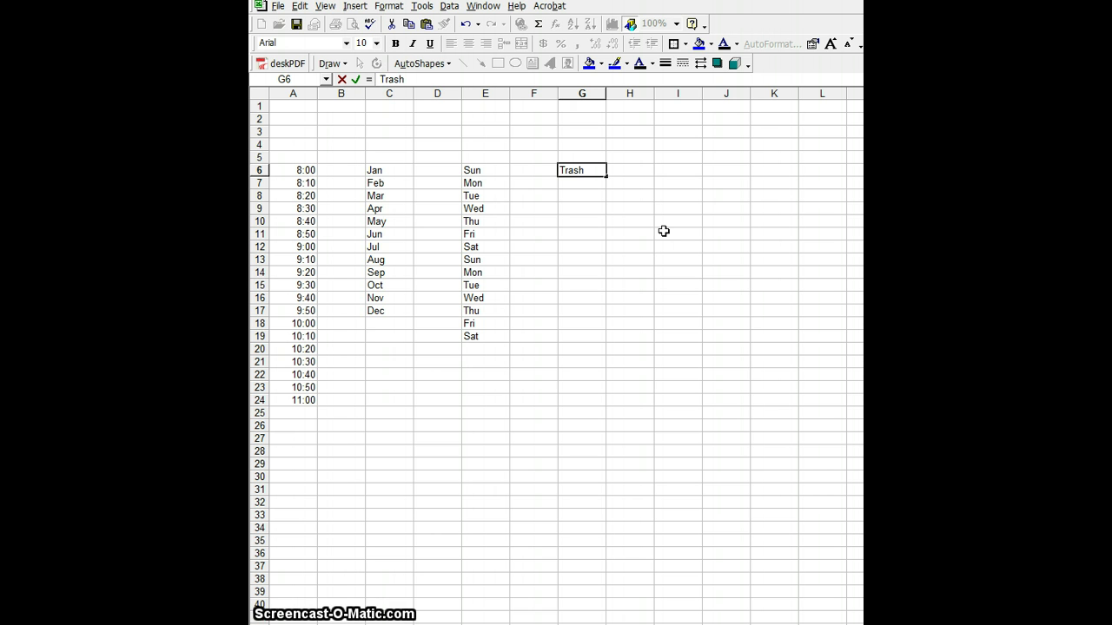
key("Return")
type("Mow")
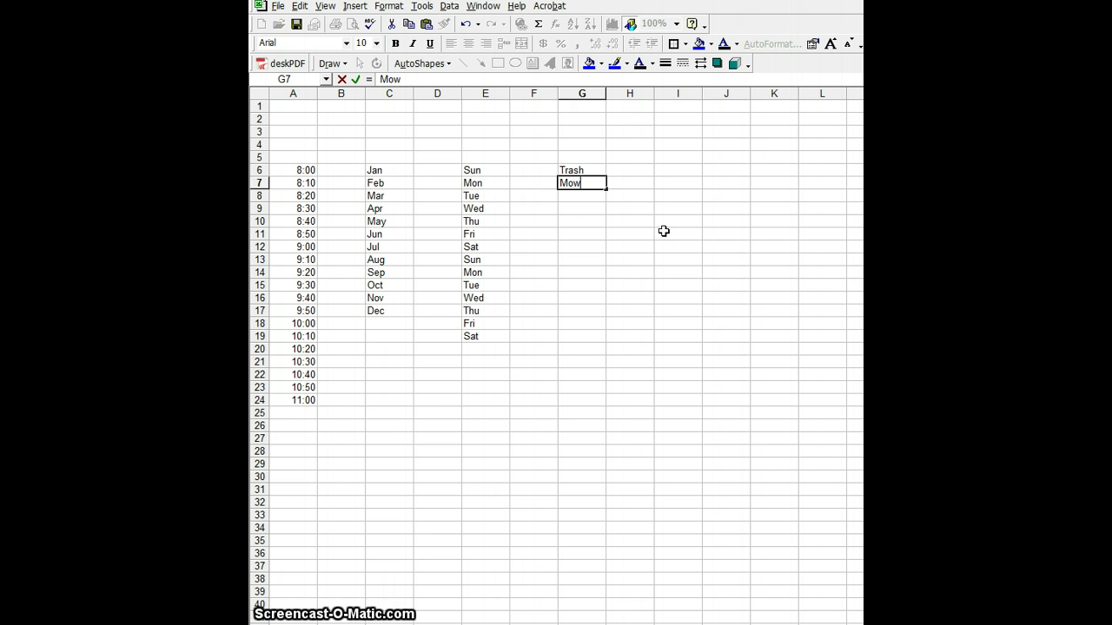
key("Return")
type("D")
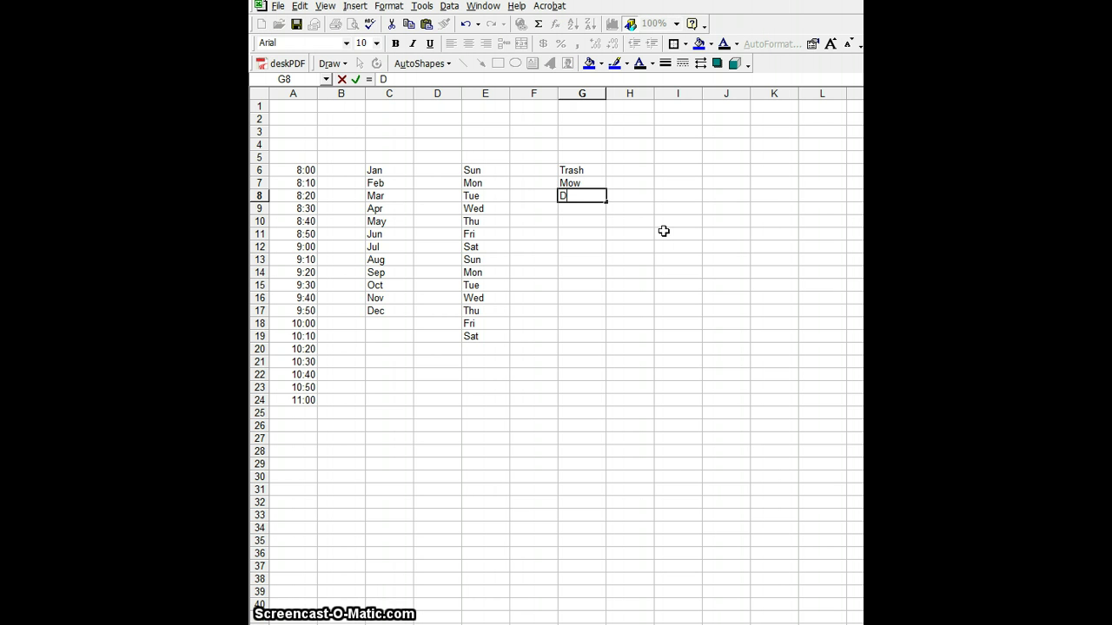
type("ishes")
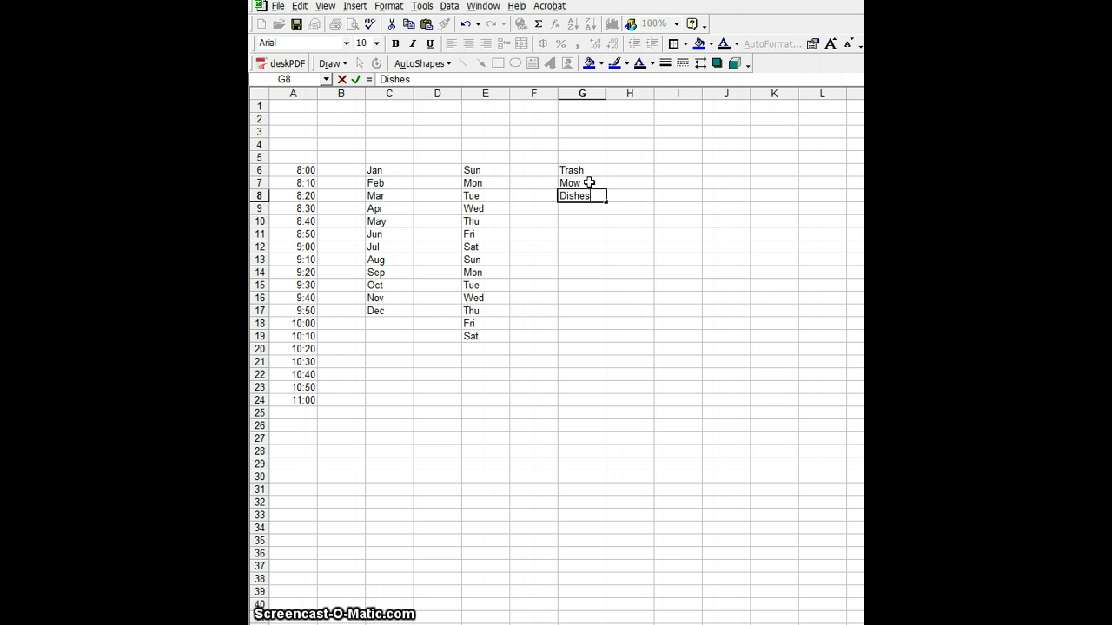
left_click_drag(577, 170, 598, 469)
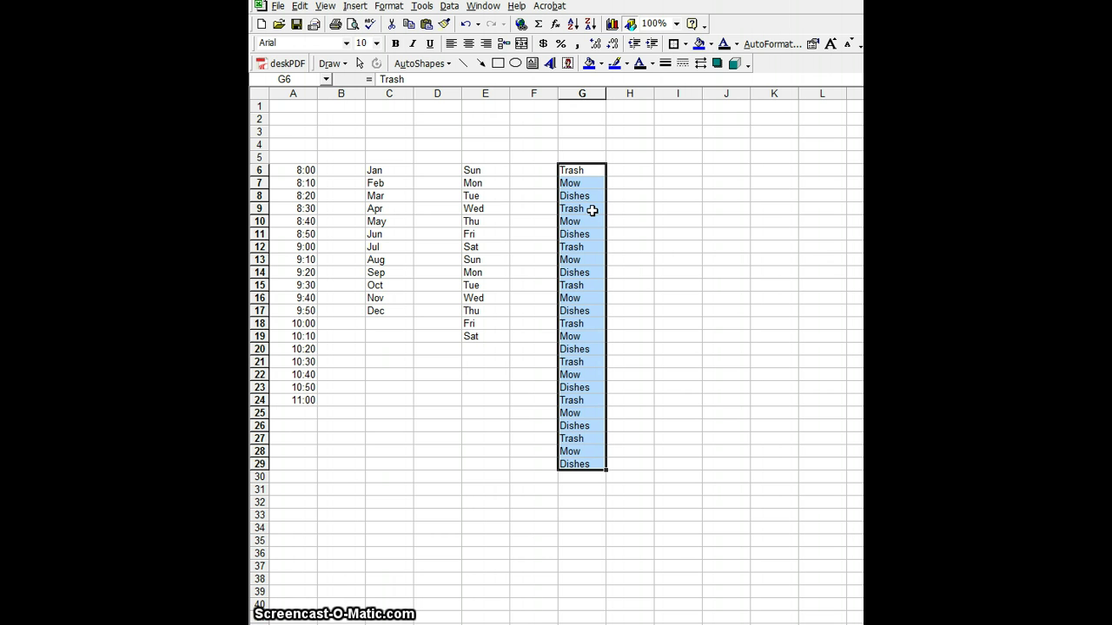
left_click(665, 271)
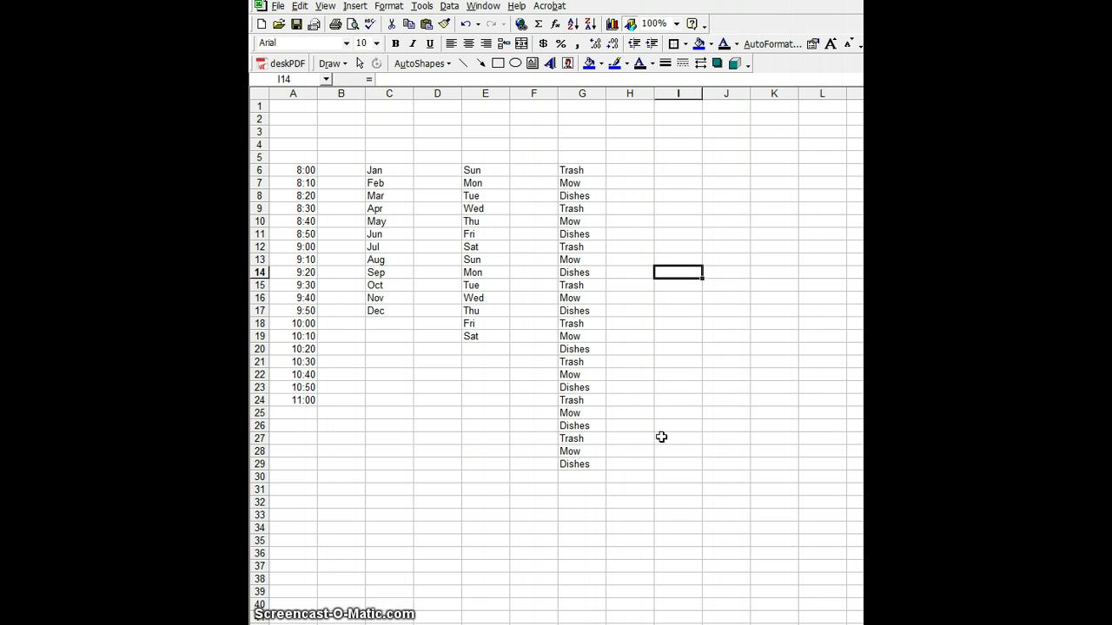
Step: Give cell I6 a yellow fill colour
left_click(686, 172)
left_click(711, 43)
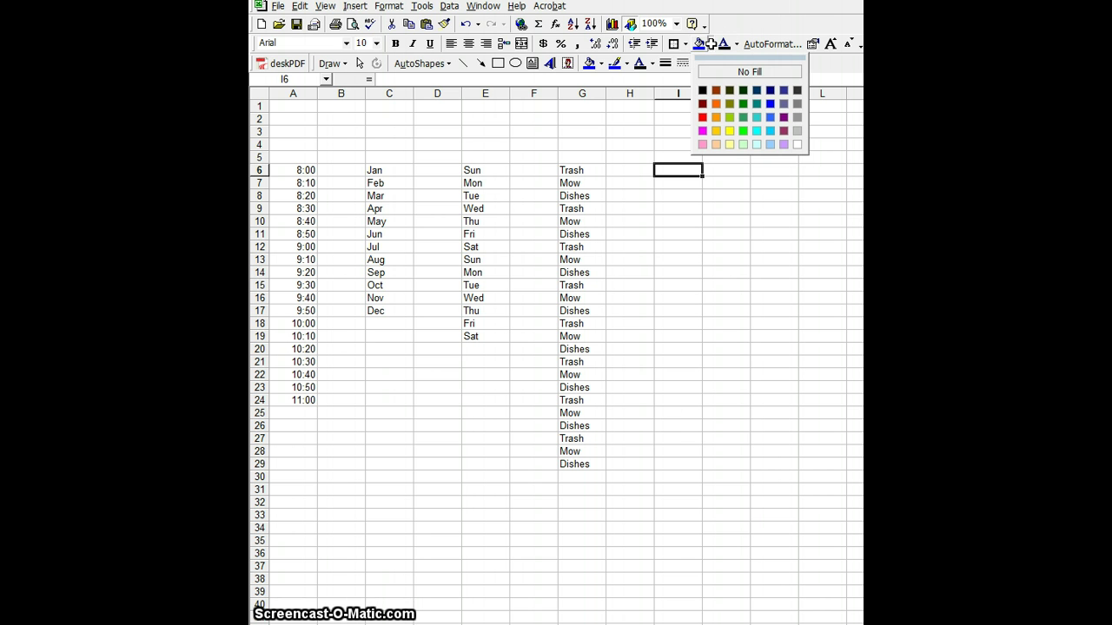
left_click(727, 131)
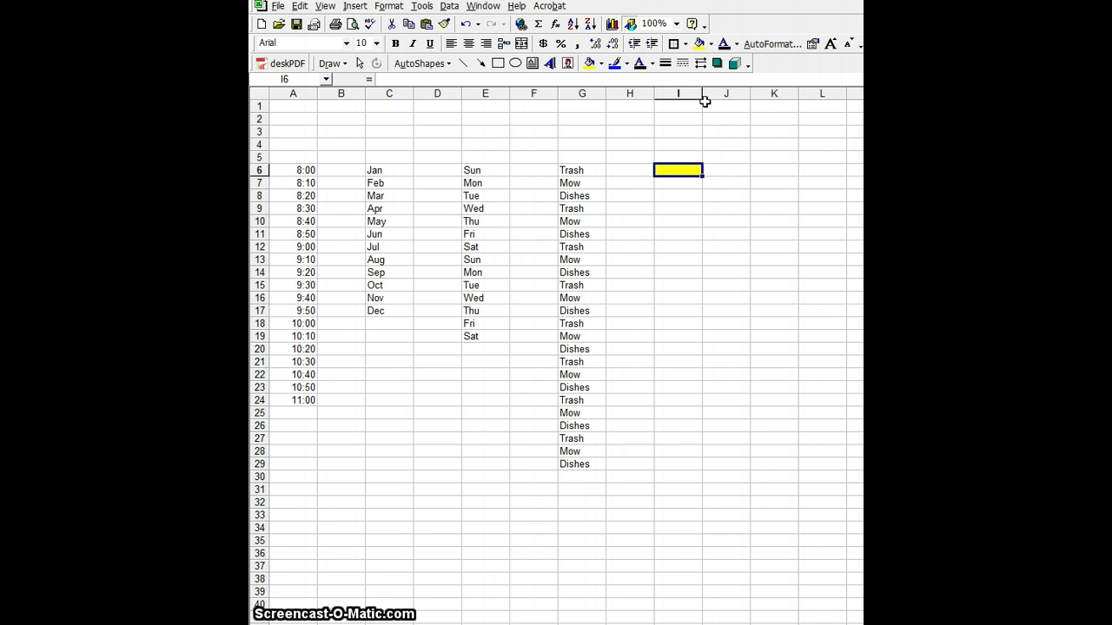
left_click(712, 44)
left_click(703, 116)
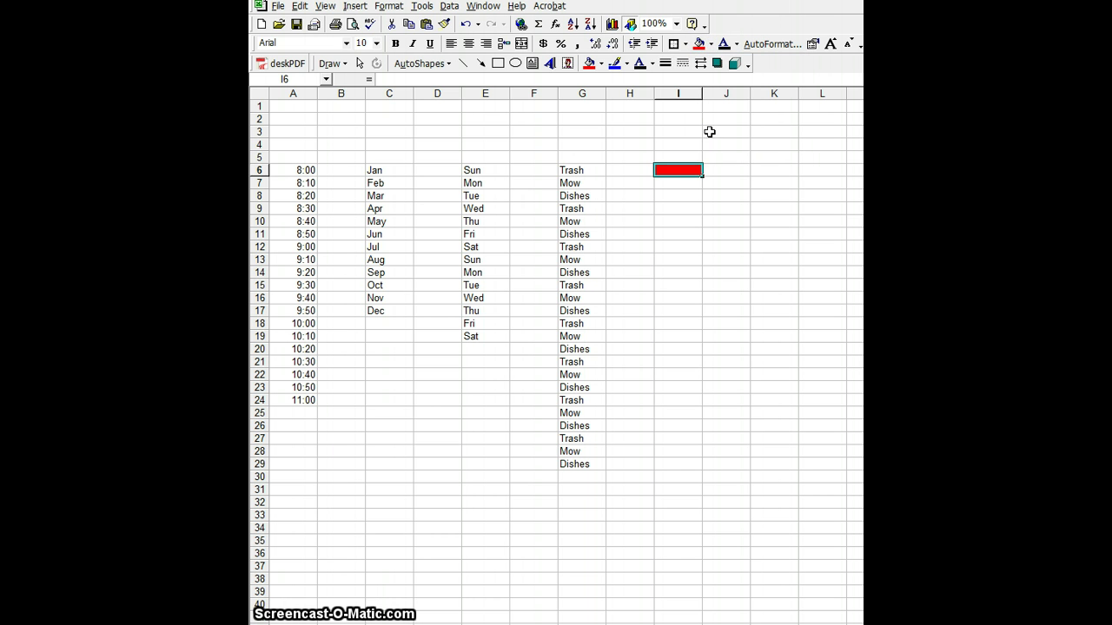
left_click(711, 43)
left_click(726, 131)
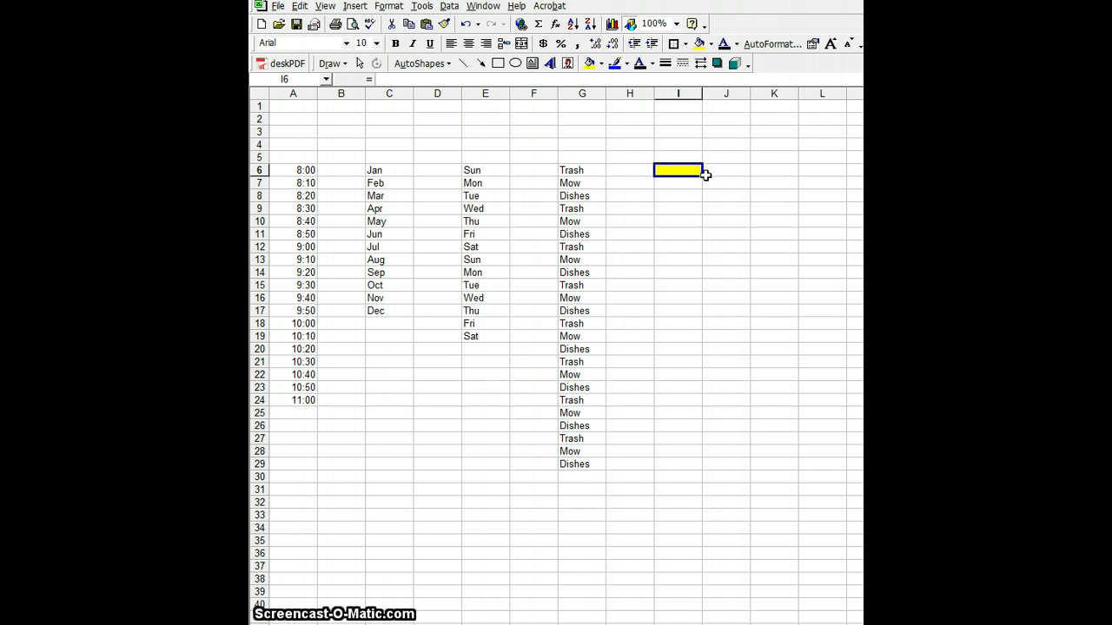
key("Return")
Step: Fill I7 red, I8 blue and I9 purple, then repeat the four colours to row 31
left_click(712, 43)
left_click(703, 118)
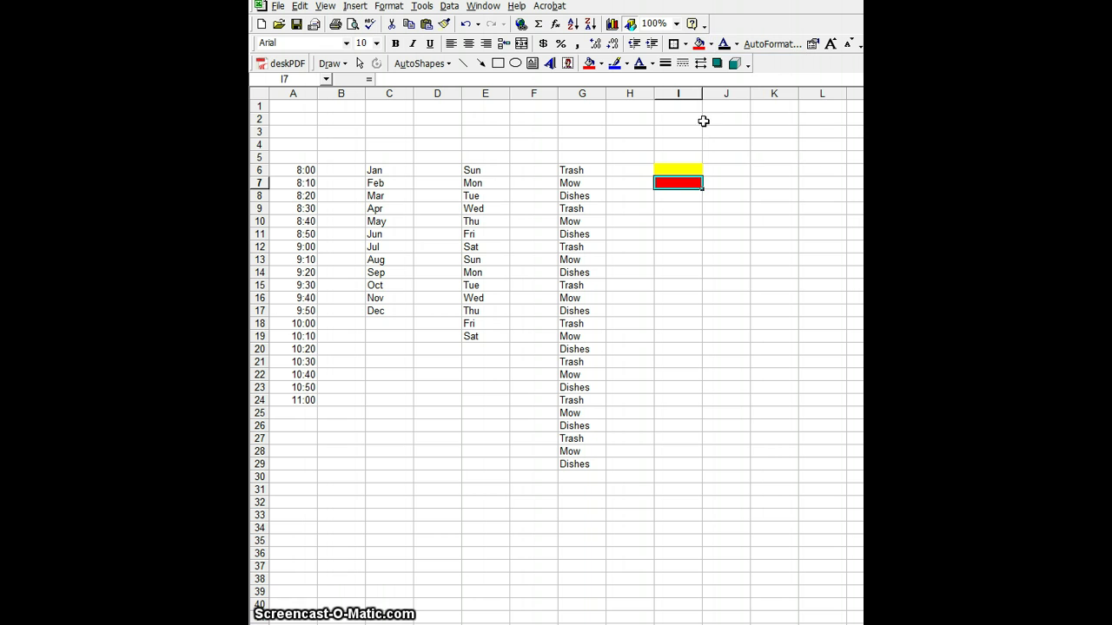
left_click(700, 198)
left_click(711, 43)
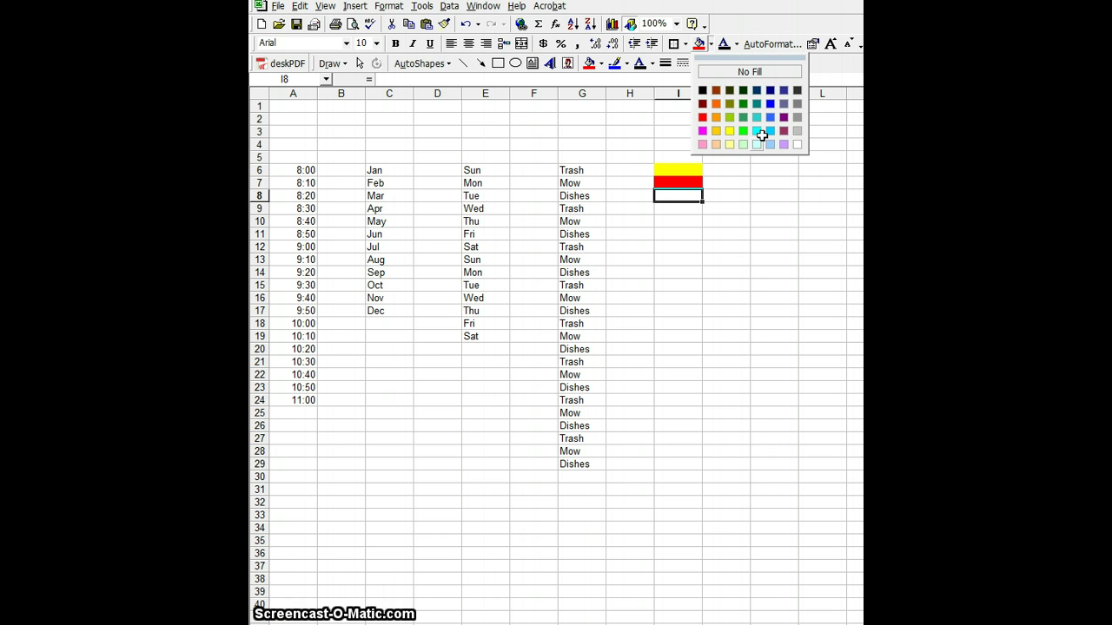
left_click(760, 105)
left_click(692, 209)
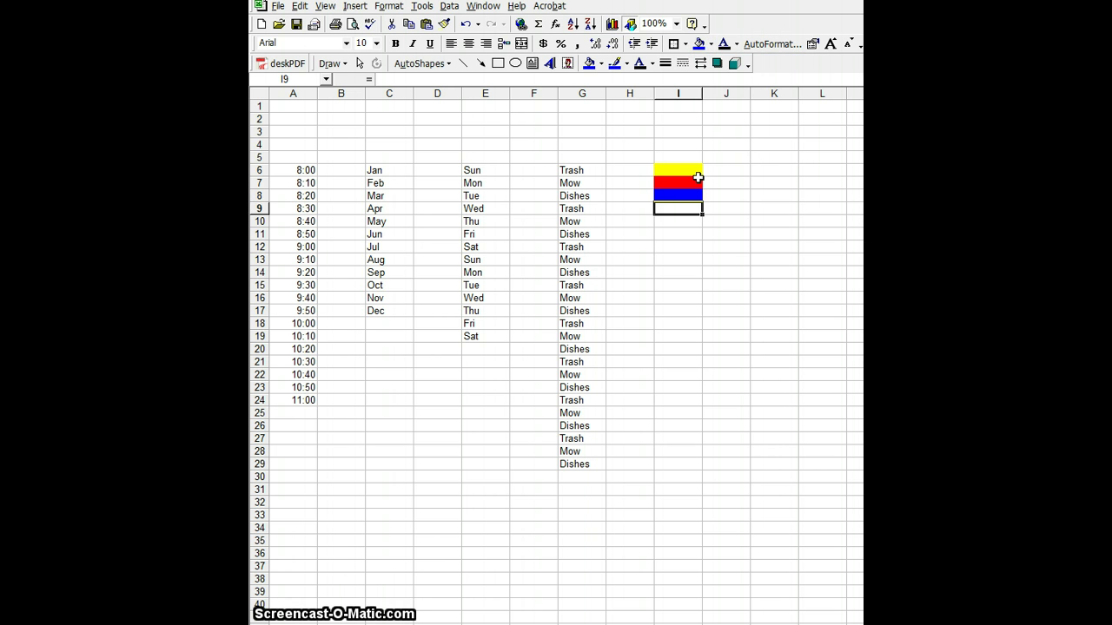
left_click(712, 43)
left_click(784, 117)
left_click(737, 206)
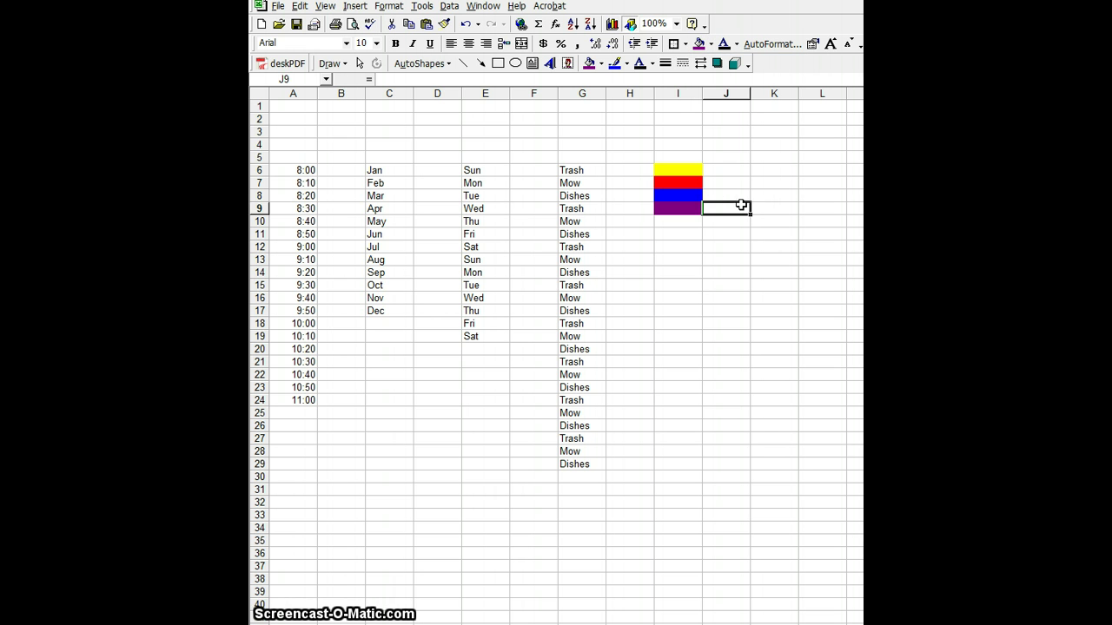
left_click_drag(690, 173, 725, 494)
left_click(745, 439)
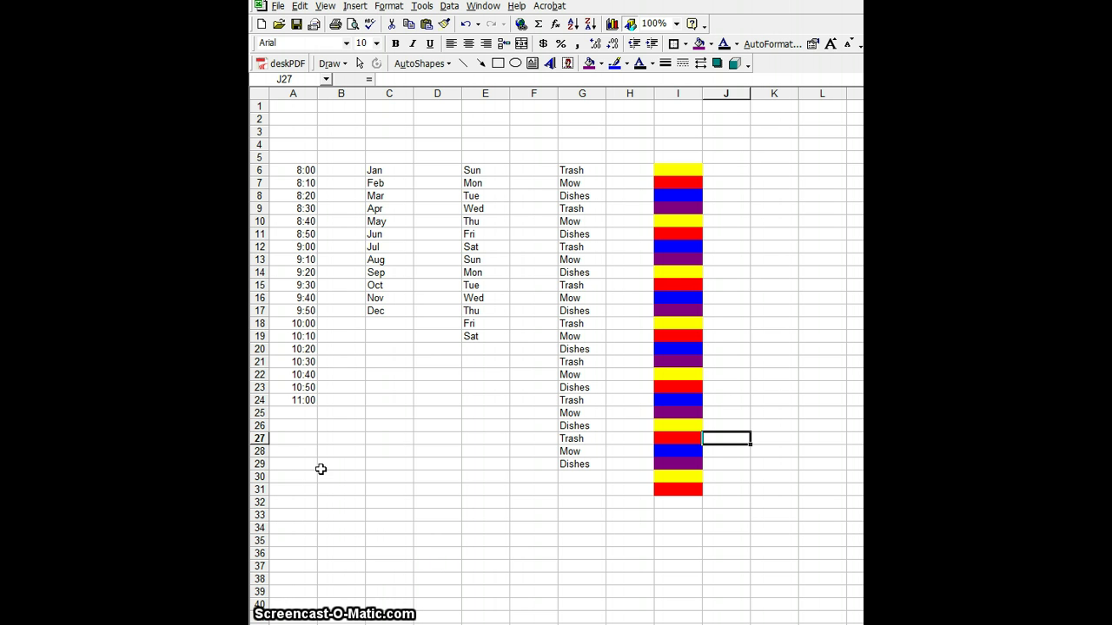
Step: Type the amounts 4, 5, 16, 9 and 1 down column B from B26 to B30
left_click(350, 426)
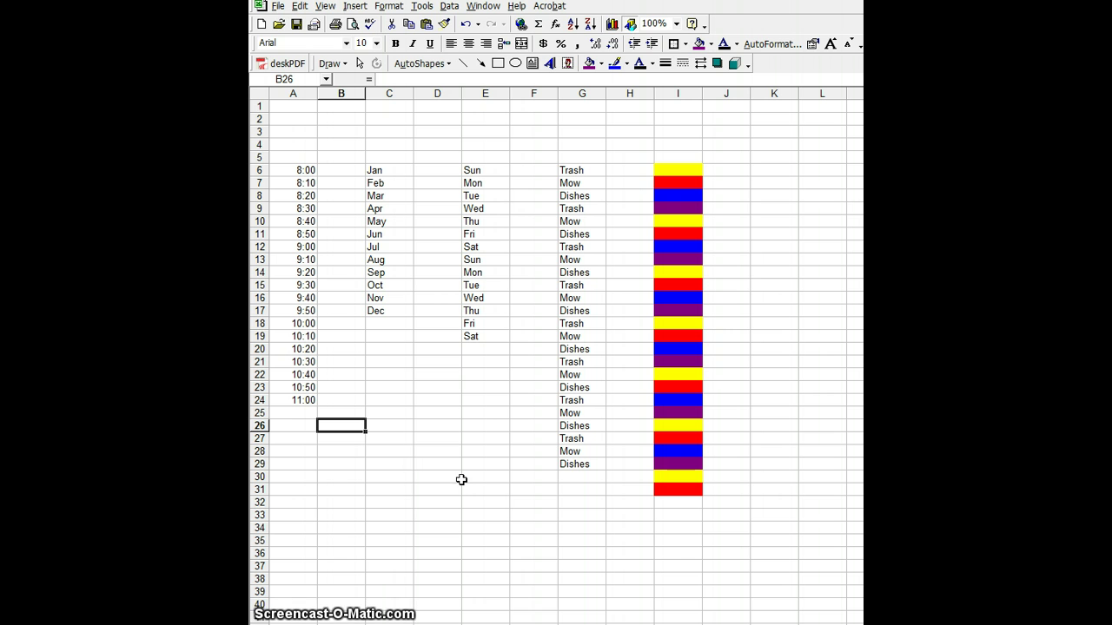
type("4")
key("Return")
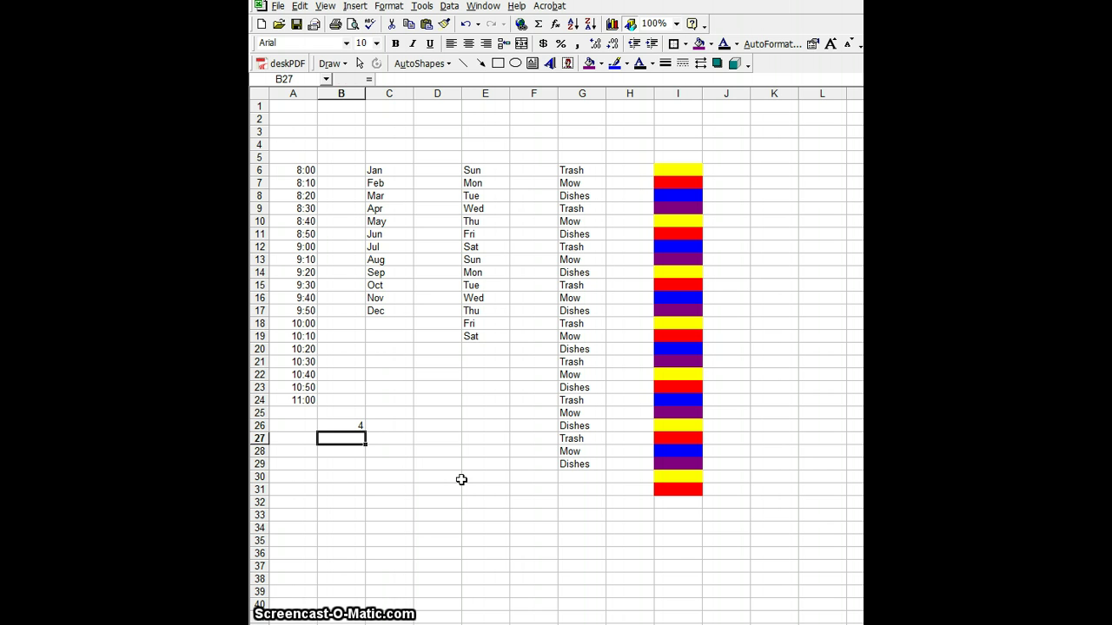
type("5")
key("Return")
type("16")
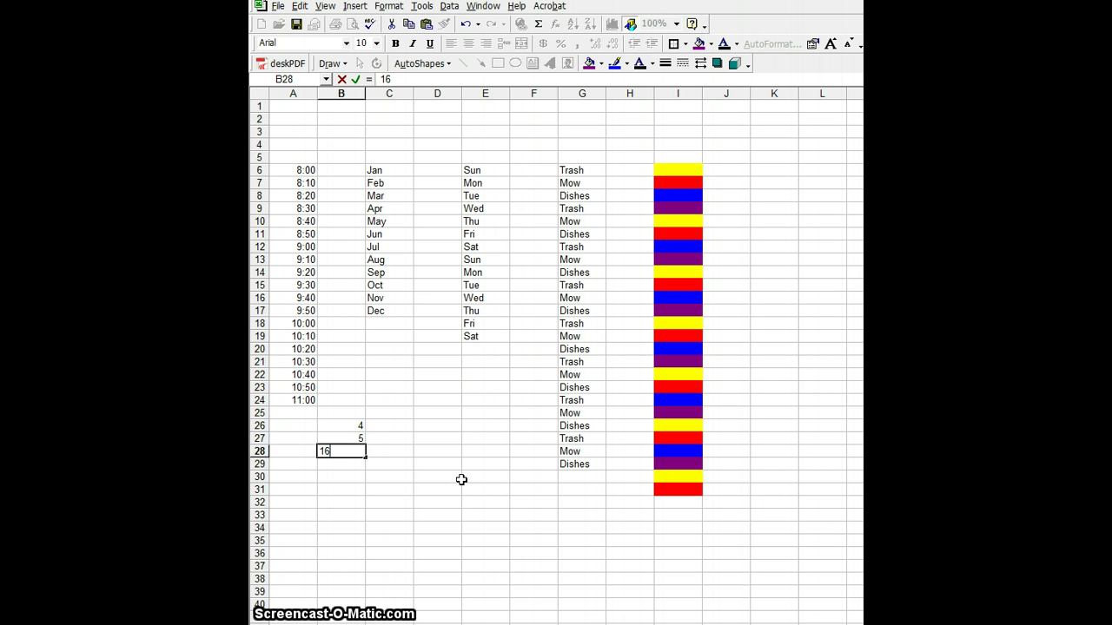
key("Return")
type("9")
key("Return")
type("1")
key("Return")
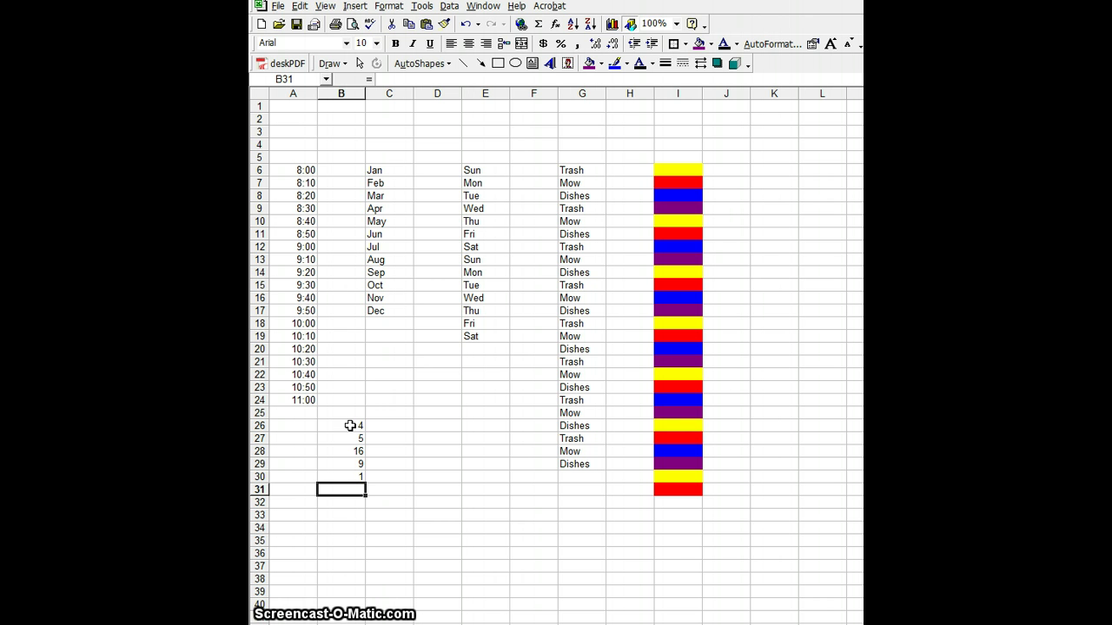
Step: Apply Currency format to B26:B30 through Format Cells, showing $4.00 to $1.00
left_click(350, 425)
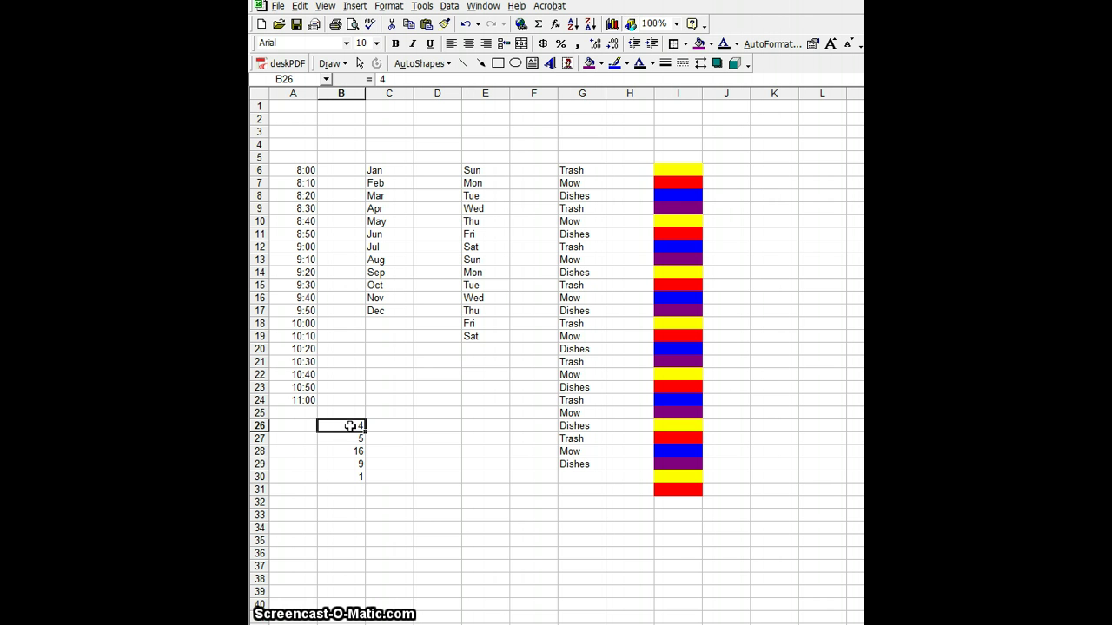
left_click_drag(350, 426, 352, 473)
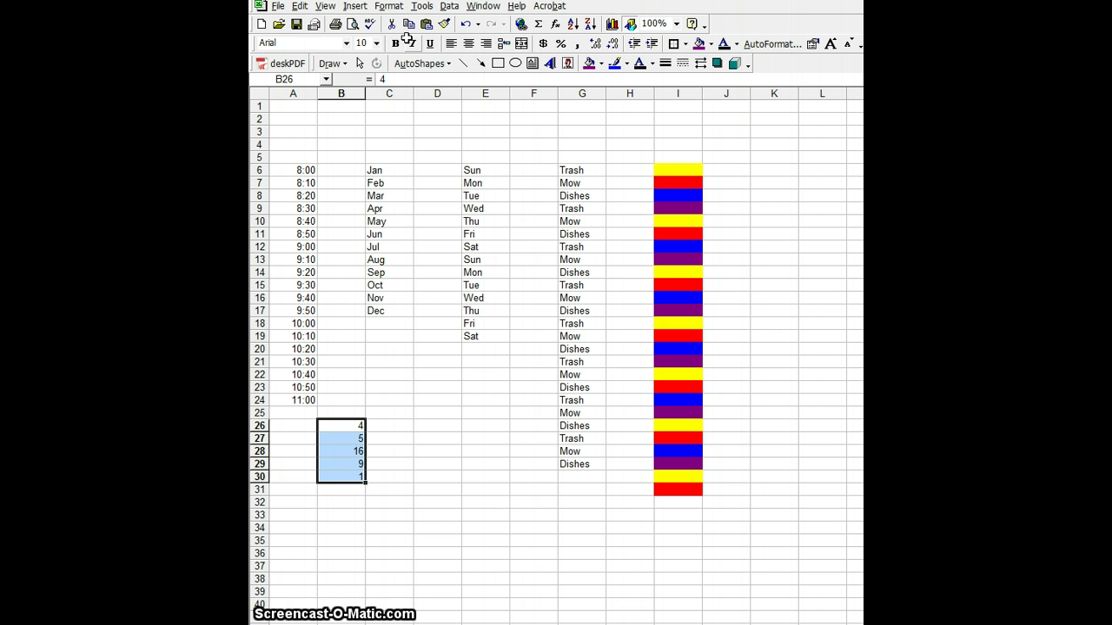
left_click(390, 6)
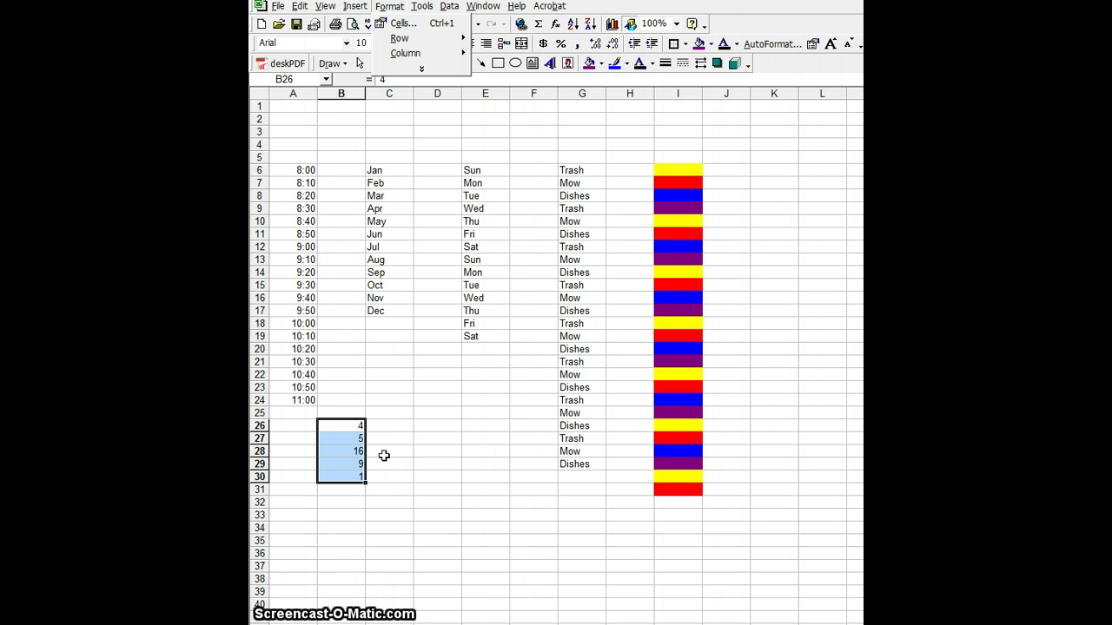
left_click(404, 23)
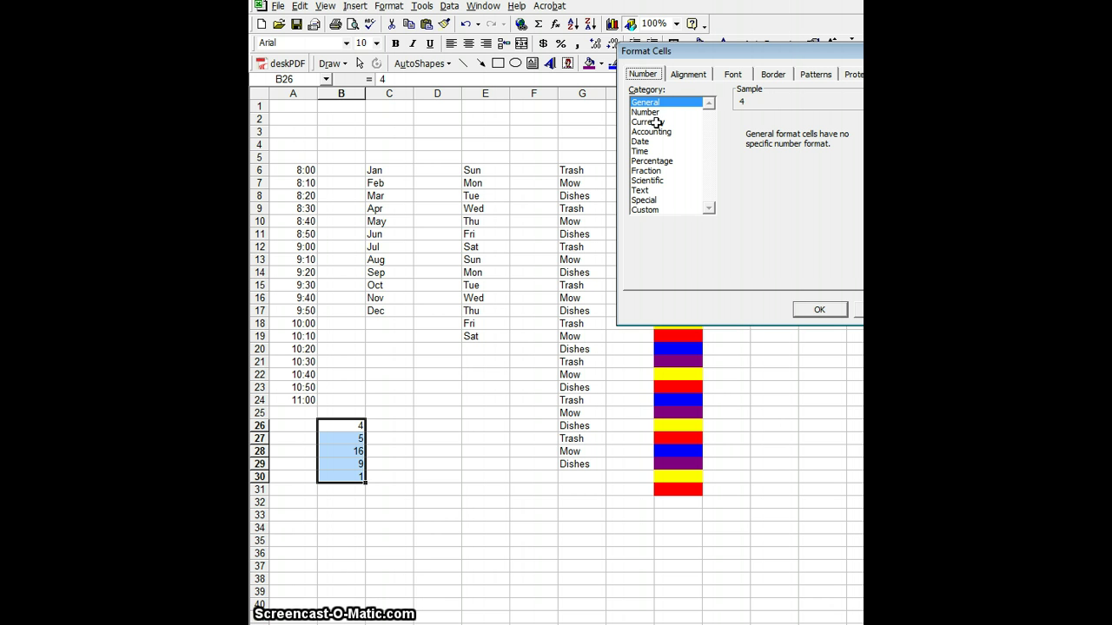
left_click(655, 121)
left_click(811, 312)
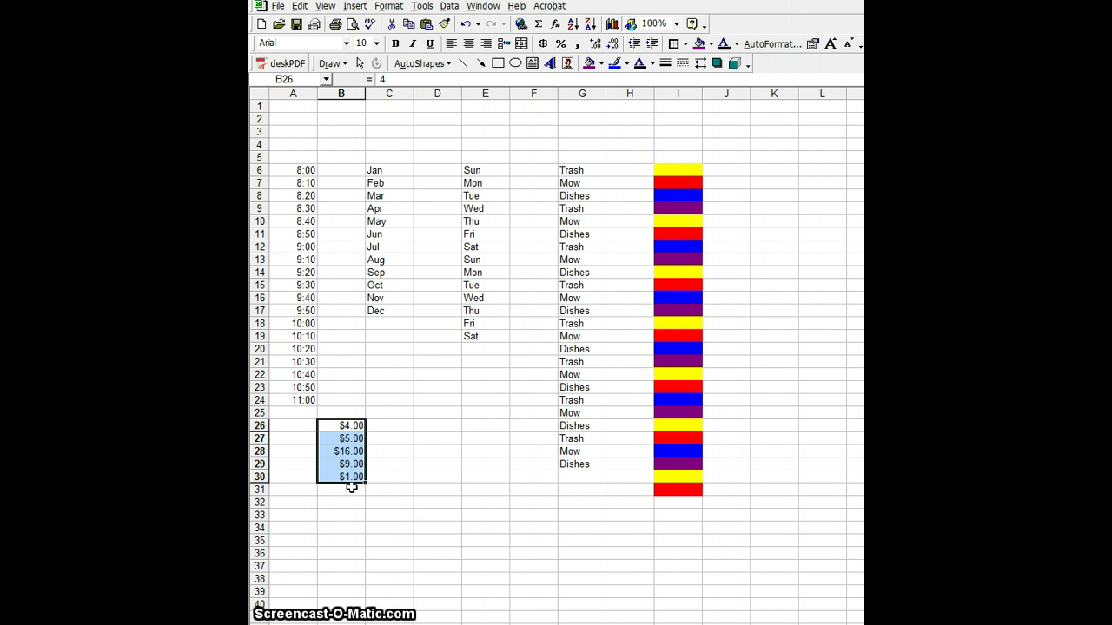
left_click(415, 488)
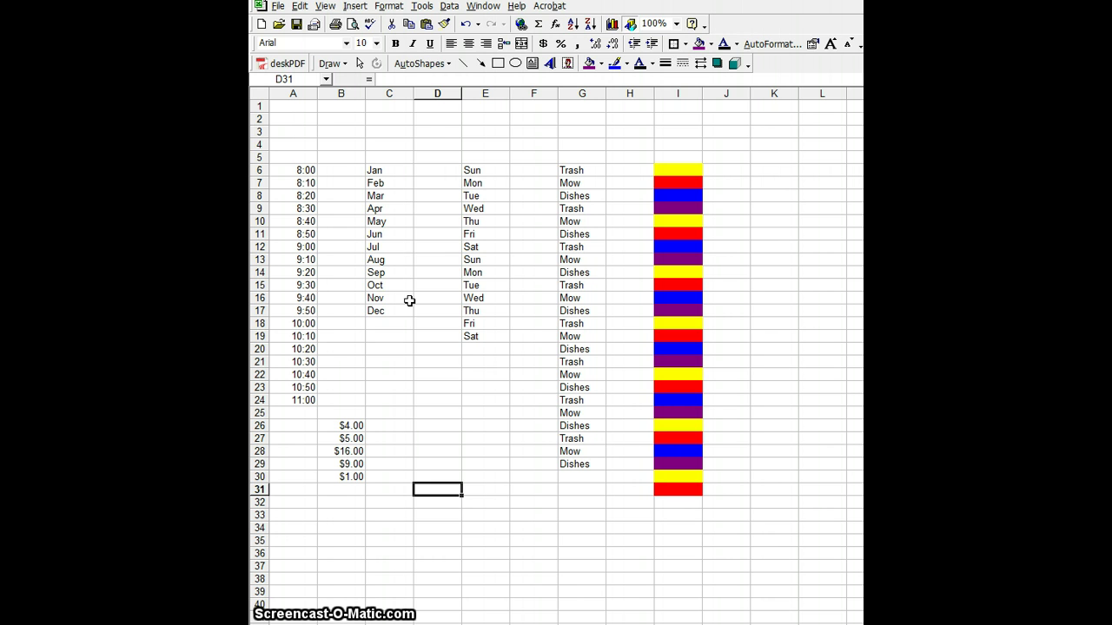
Step: Enter the person's full name in cell A1 at the top of the sheet
left_click(287, 109)
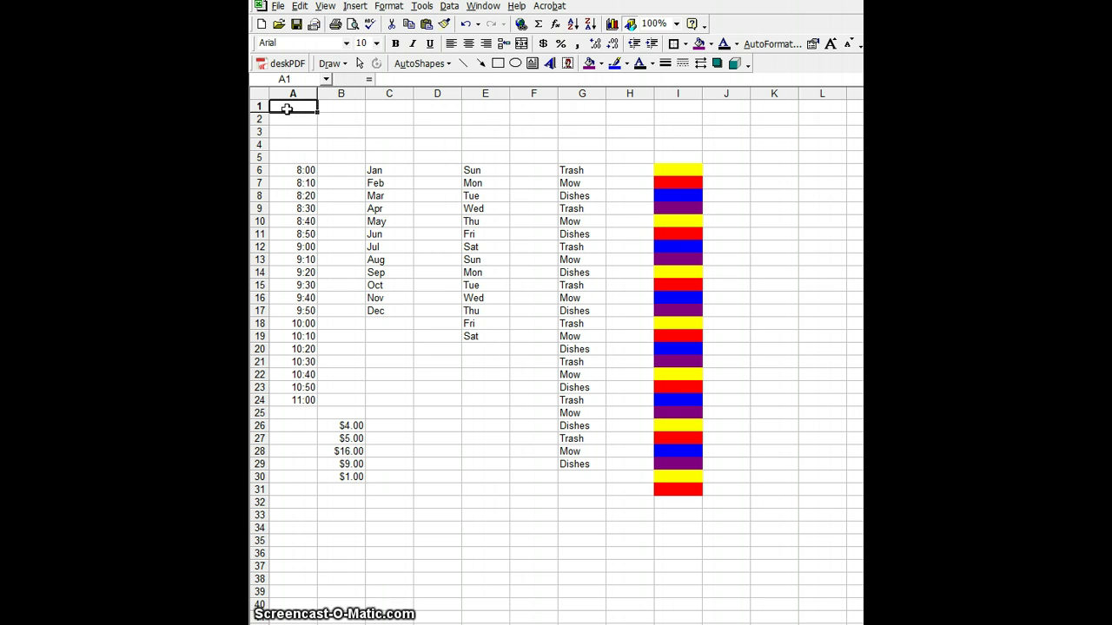
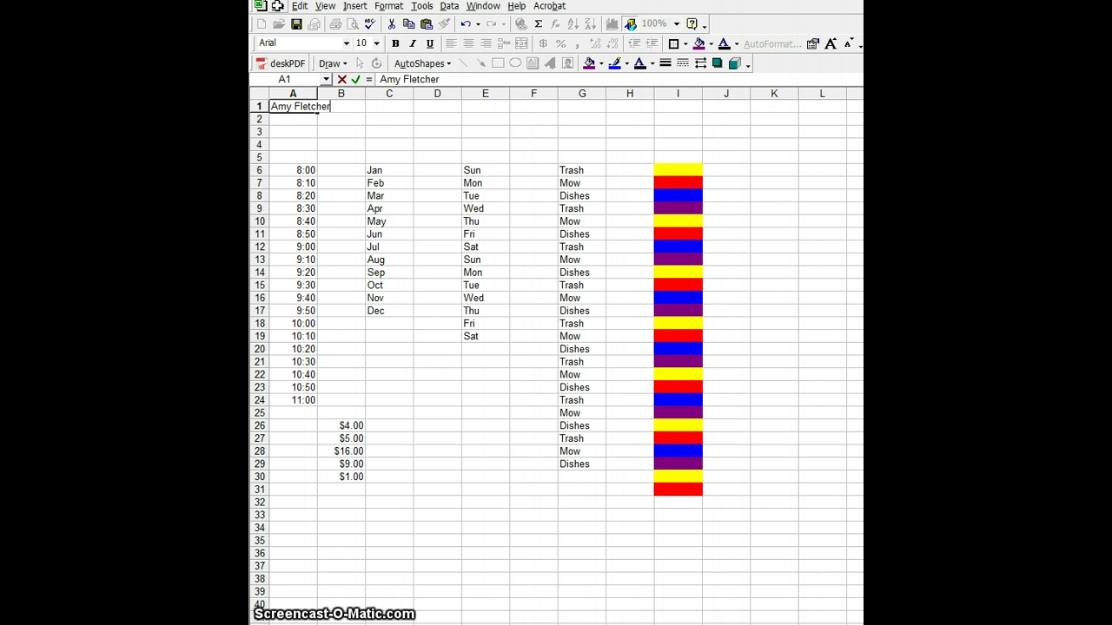
Step: Save the workbook as a new file in My Documents, named with the surname plus 'lists'
left_click(277, 5)
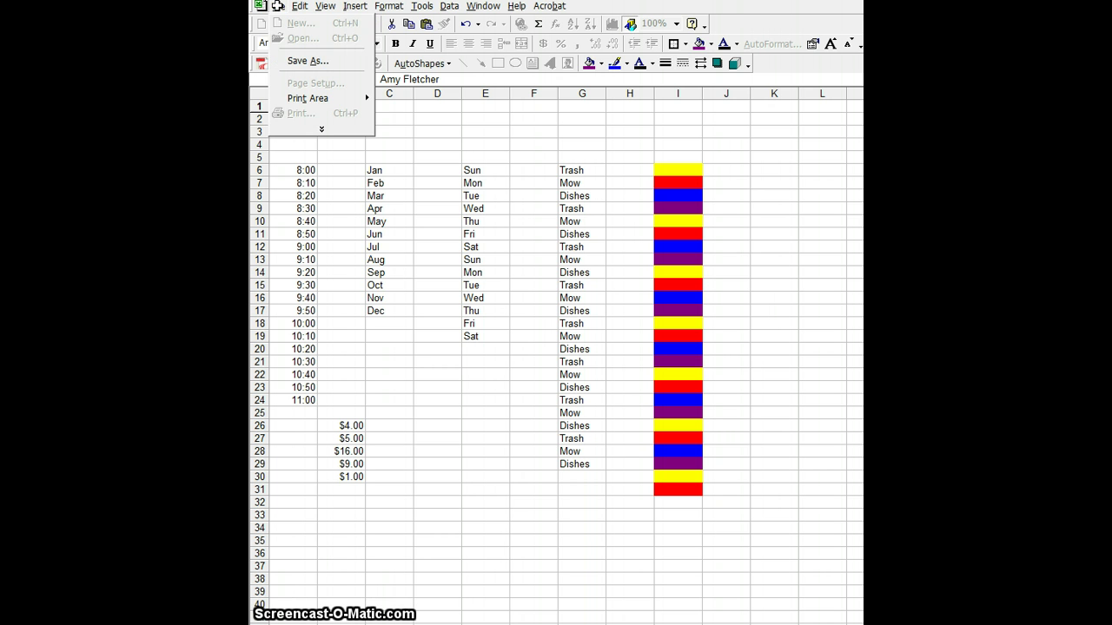
left_click(306, 59)
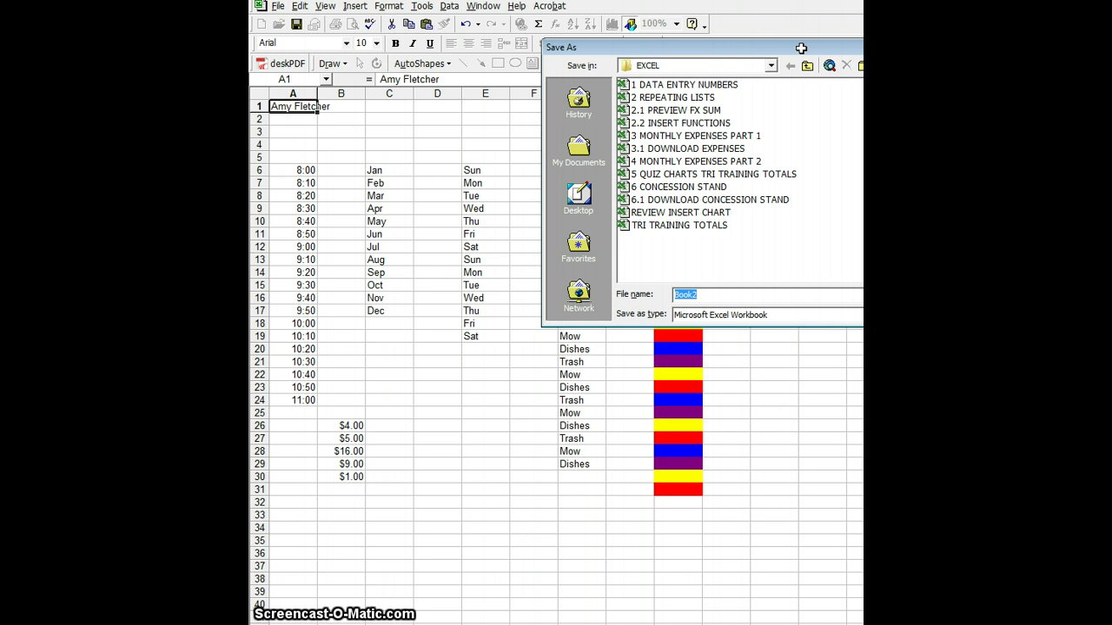
left_click_drag(802, 47, 630, 55)
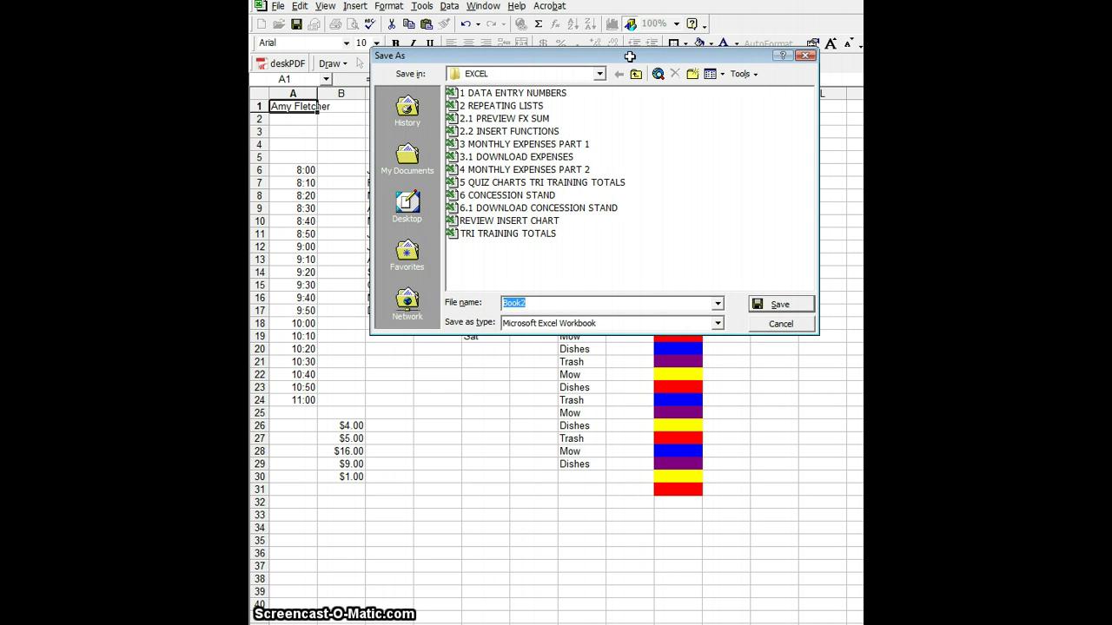
type("Fi")
type("etcher lists")
left_click(408, 152)
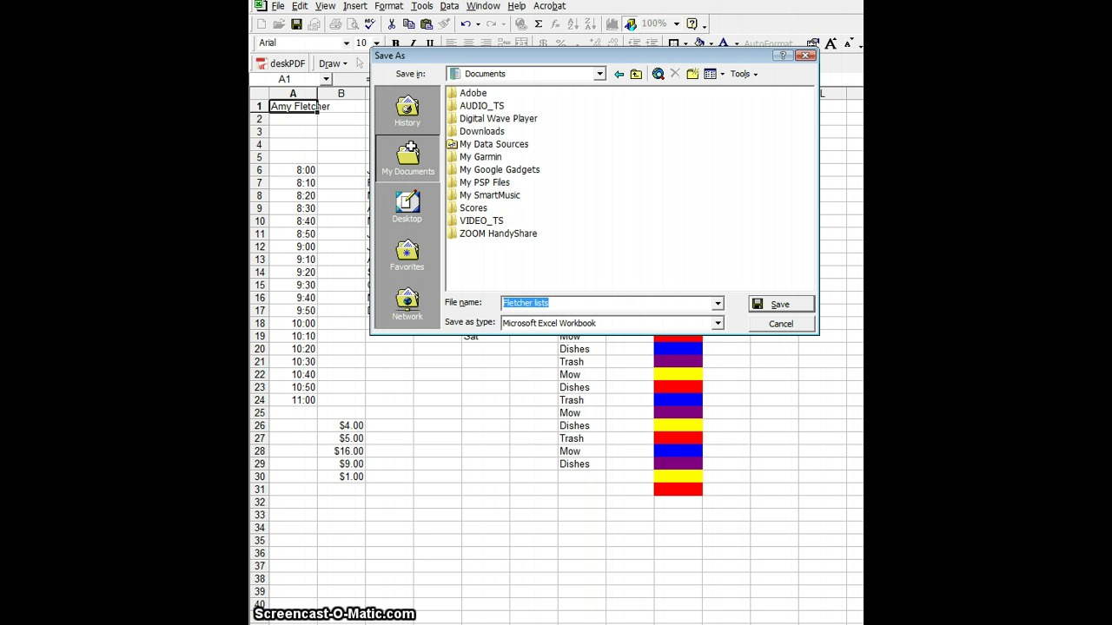
left_click(769, 305)
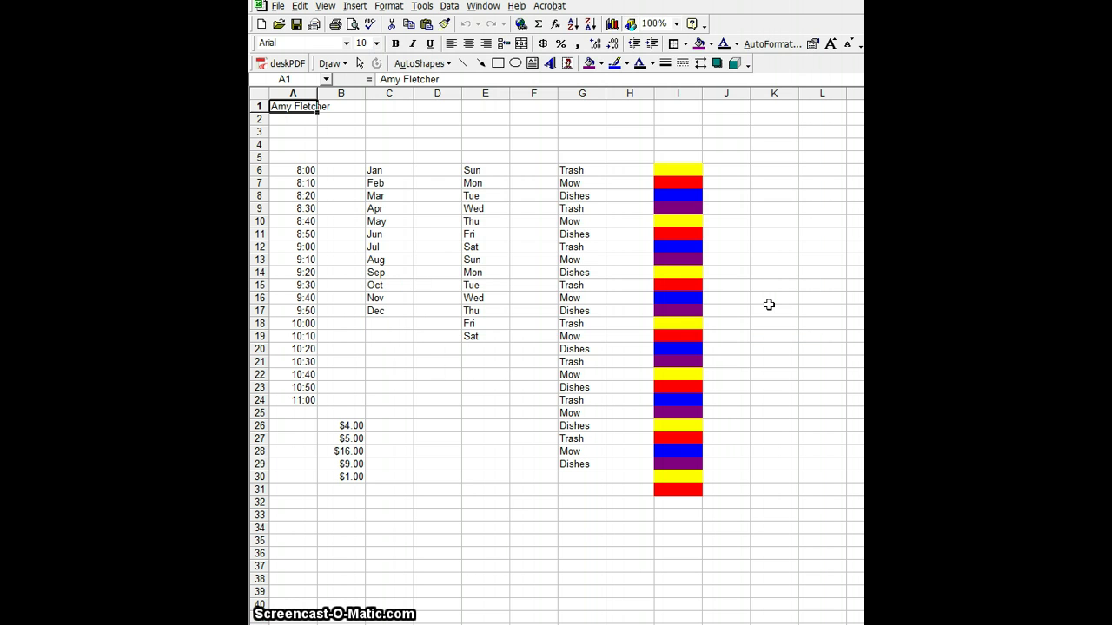